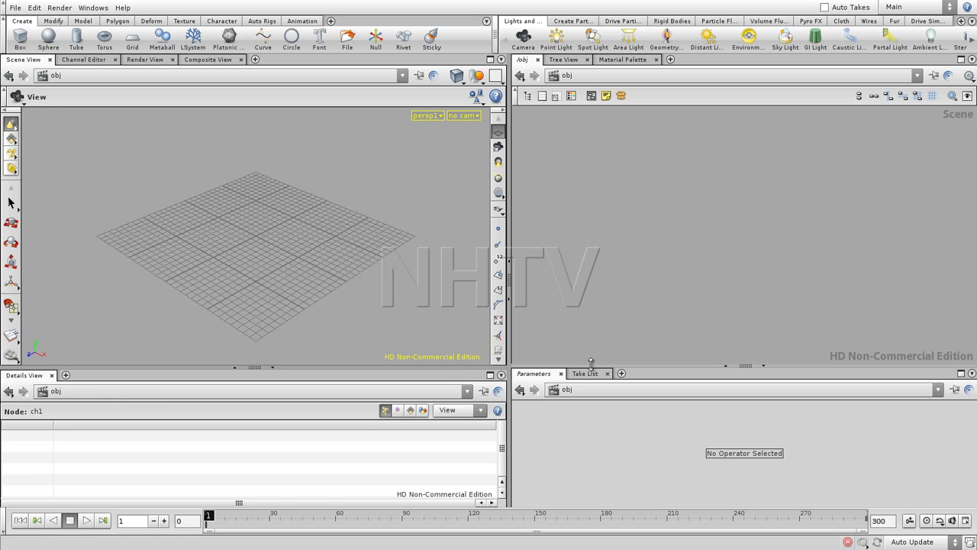
- Add a box on the ground grid and a sphere, moving the sphere to the right
left_click_drag(592, 365, 592, 367)
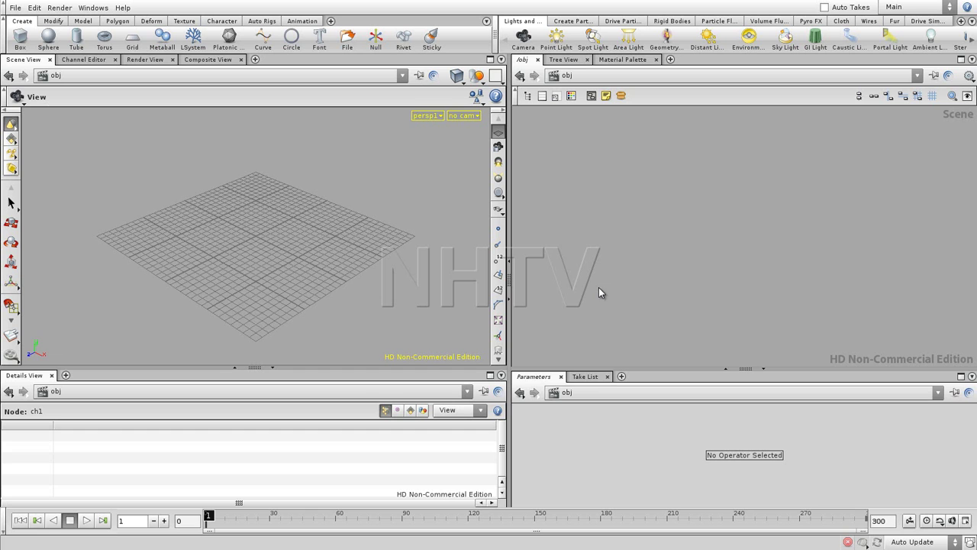
left_click_drag(545, 368, 544, 365)
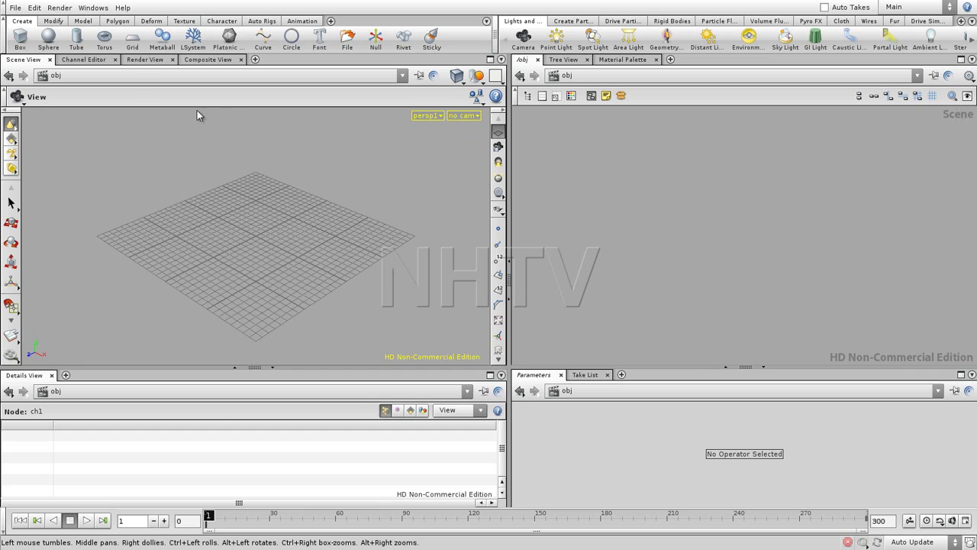
left_click(20, 37)
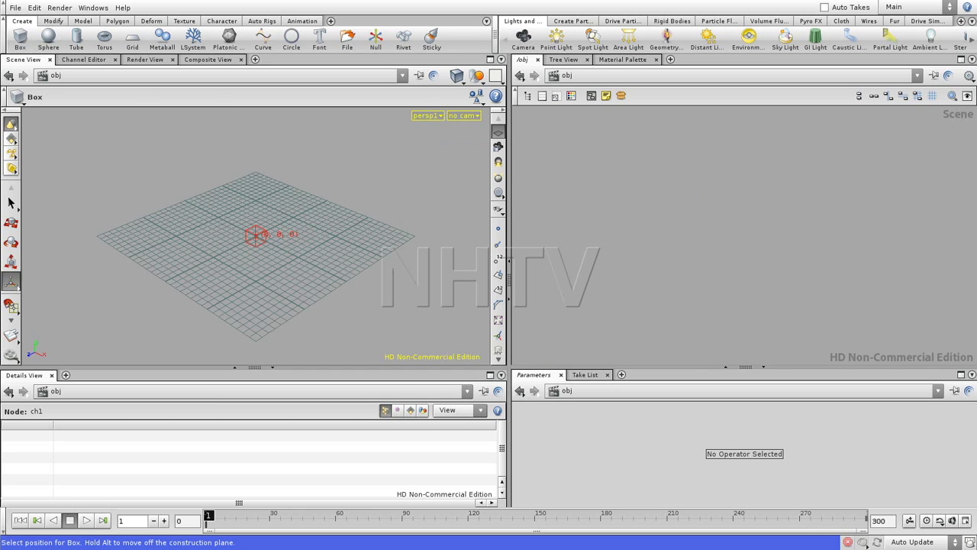
left_click(238, 197)
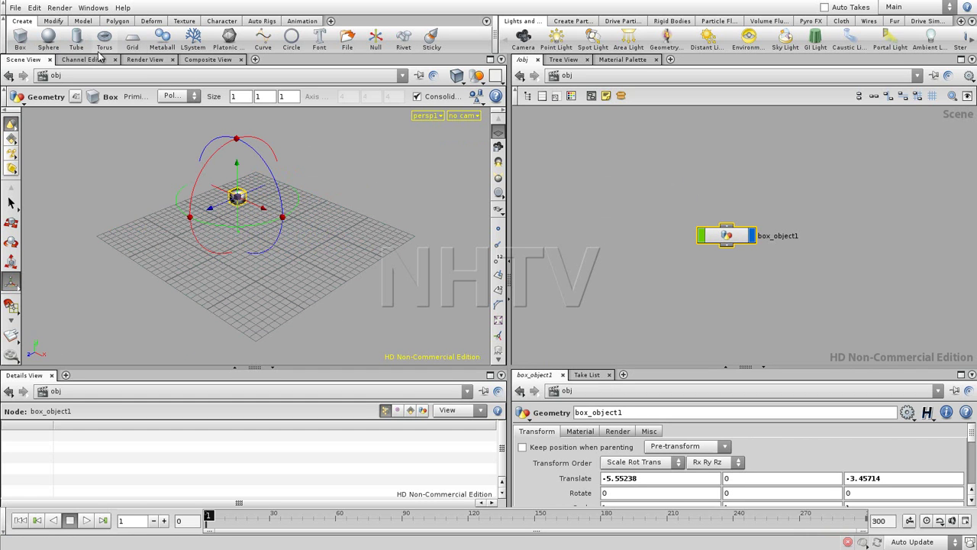
left_click(49, 38, "ctrl")
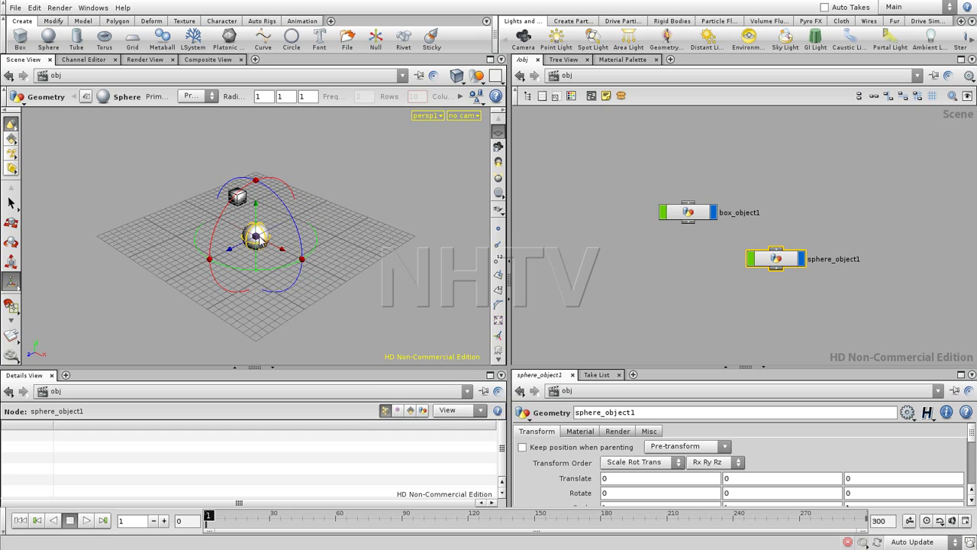
left_click_drag(259, 239, 344, 218)
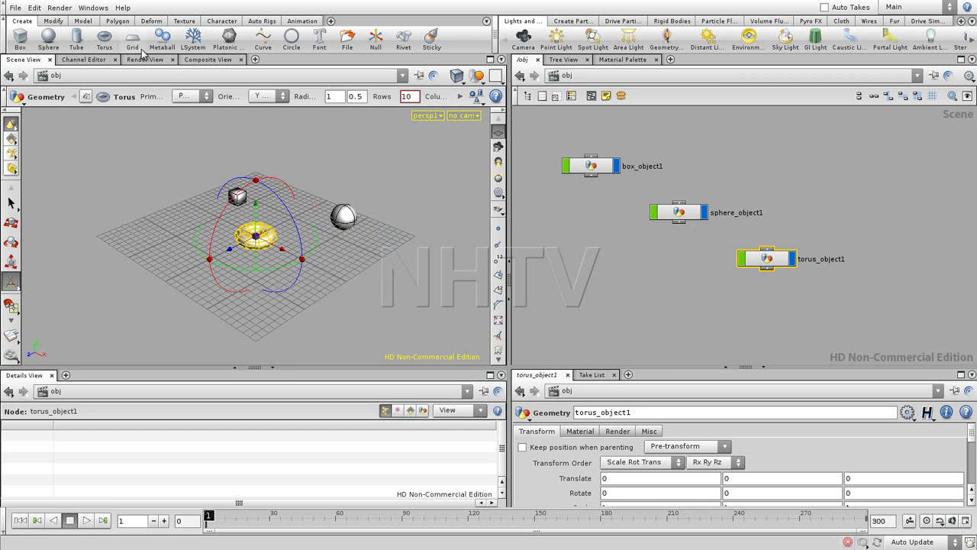
- Add a torus at the origin and lower the grid slightly below the ground
left_click(133, 40)
key("Return")
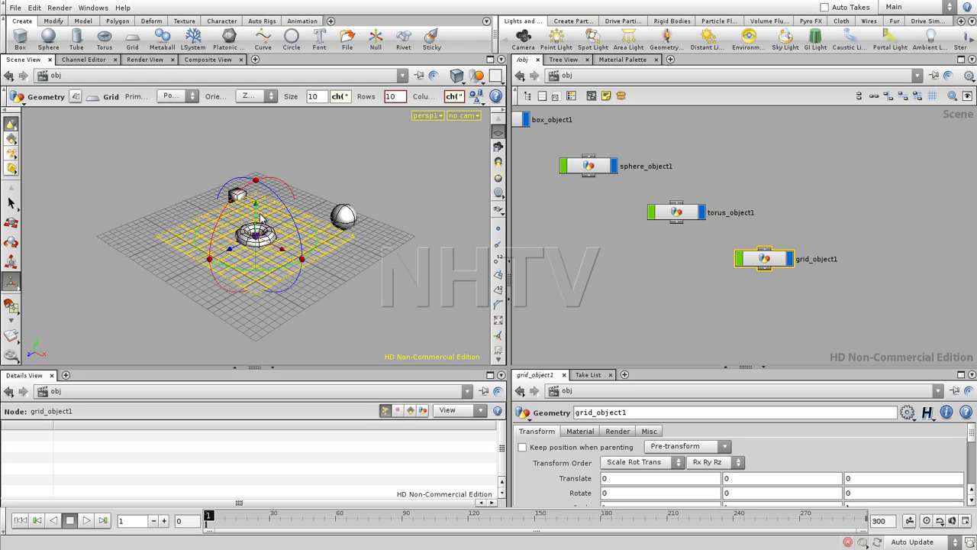
left_click_drag(257, 218, 359, 258)
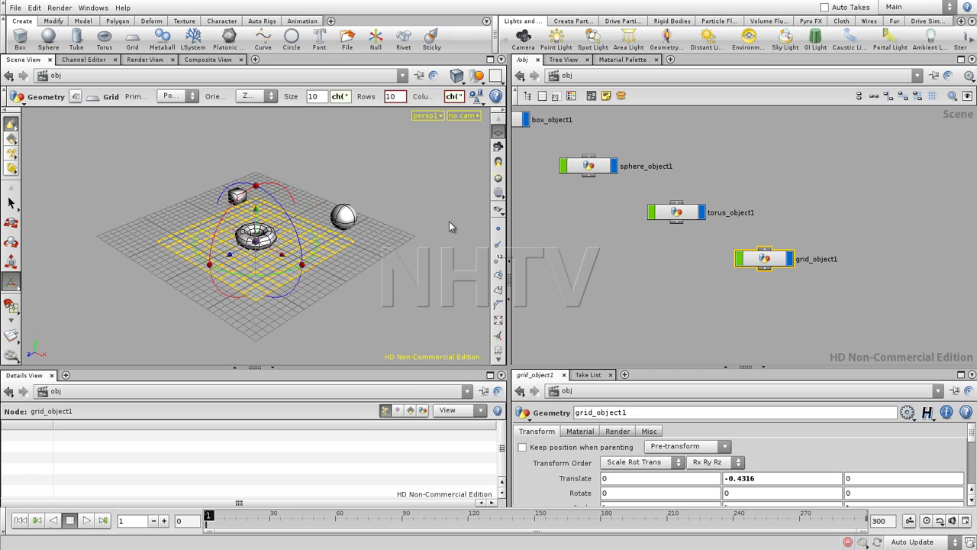
- Frame the four object nodes with H and arrange them in a diagonal cascade
key("h")
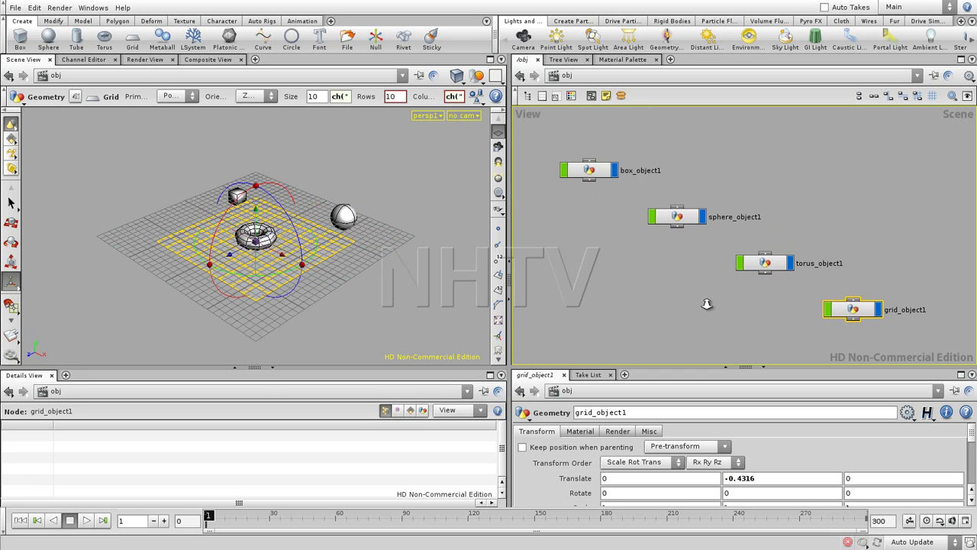
left_click_drag(686, 240, 655, 228)
left_click_drag(655, 228, 688, 251)
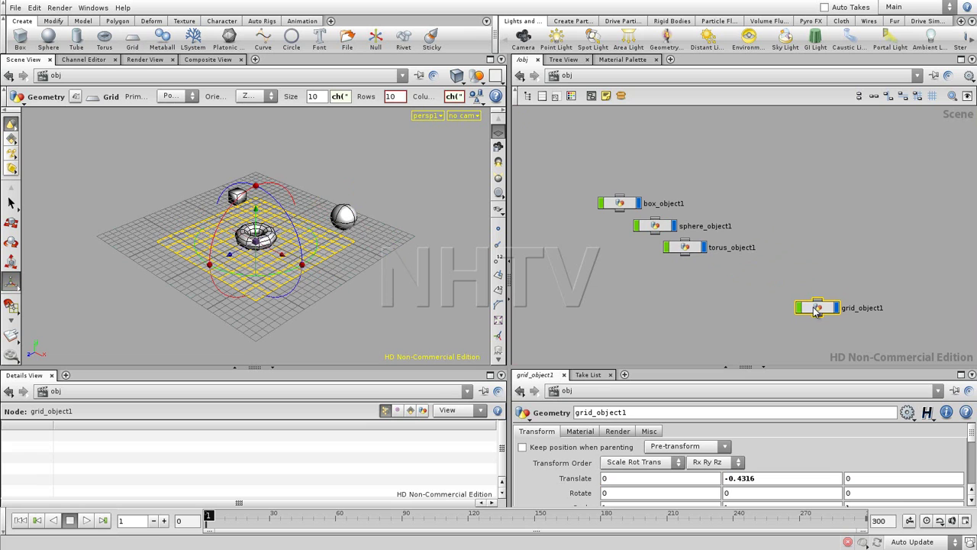
left_click_drag(814, 312, 712, 275)
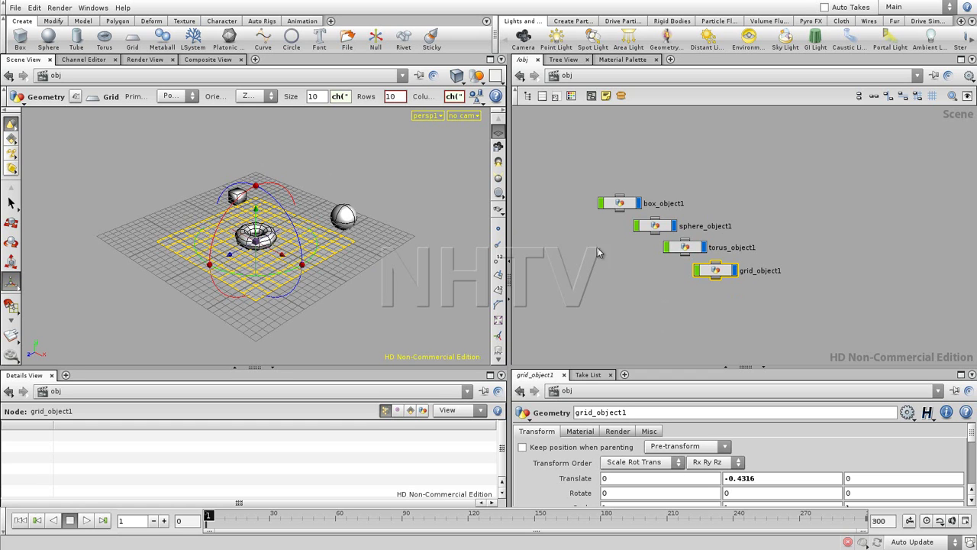
- Select each of the four object nodes, then the sphere, box and torus in the viewport
left_click(620, 205)
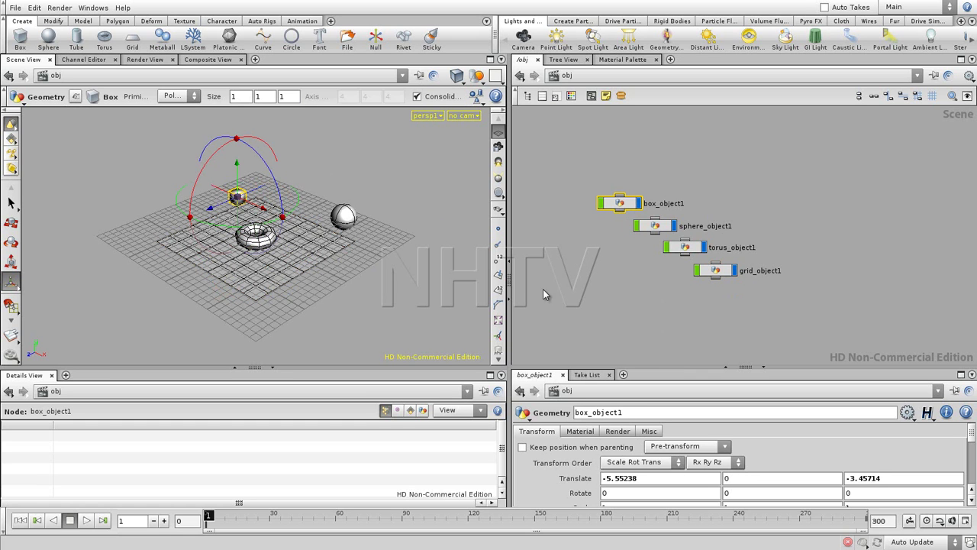
left_click(657, 227)
left_click(687, 251)
left_click(718, 274)
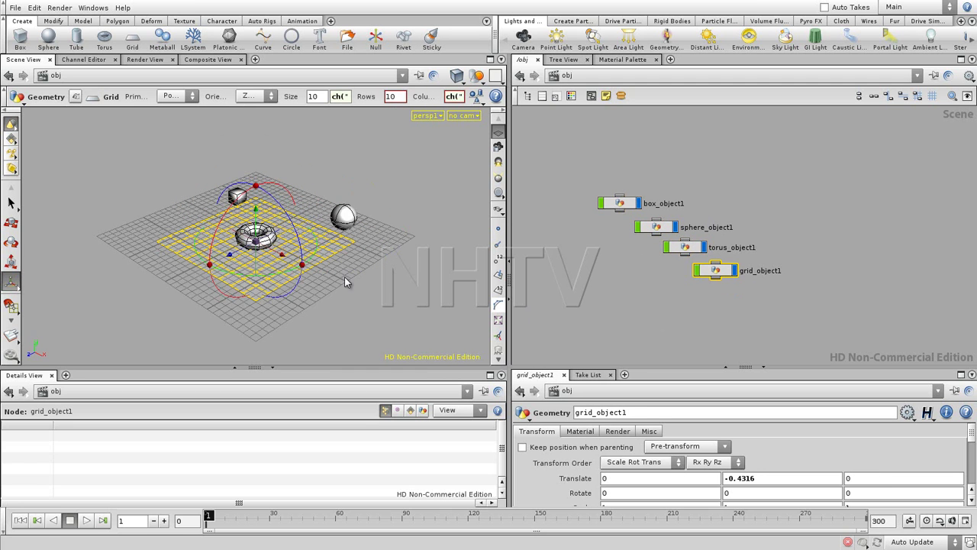
left_click(348, 217)
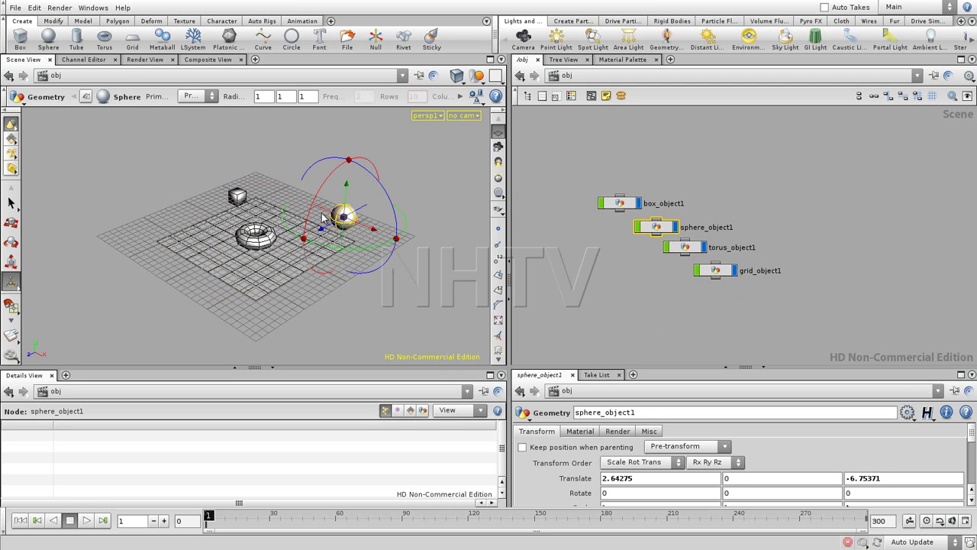
left_click(238, 197)
left_click(259, 238)
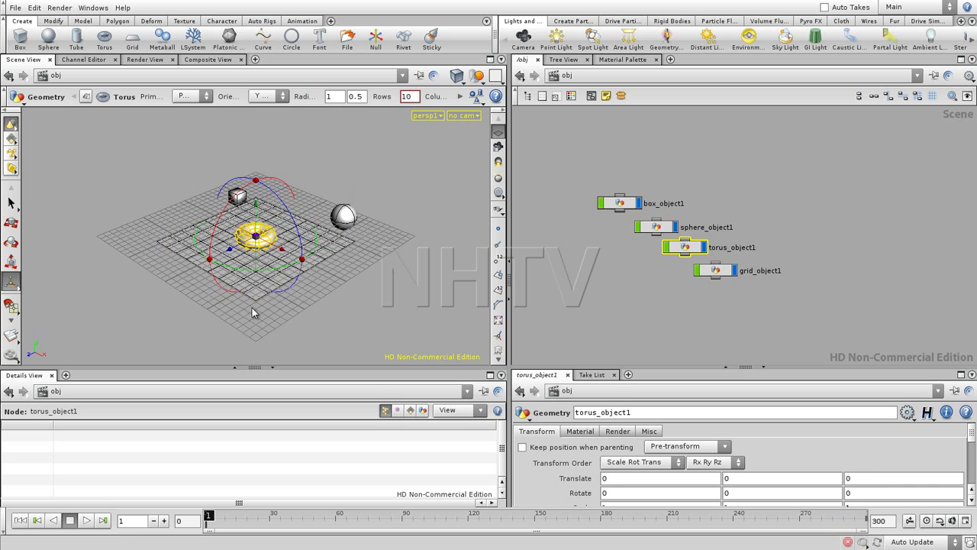
- Enlarge the Parameters pane to reveal scale, pivot and uniform scale, checking the sphere and box transforms
left_click_drag(651, 367, 652, 293)
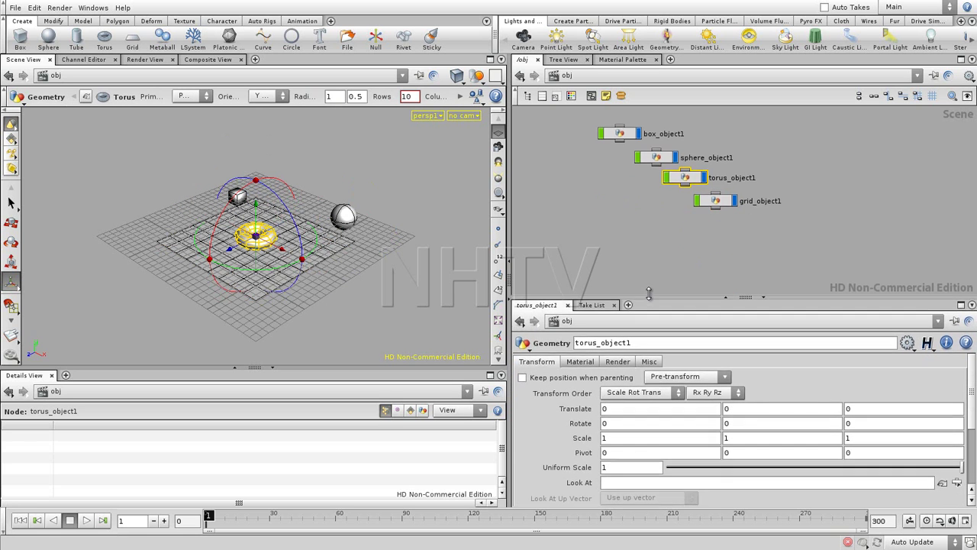
middle_click_drag(618, 206, 618, 221)
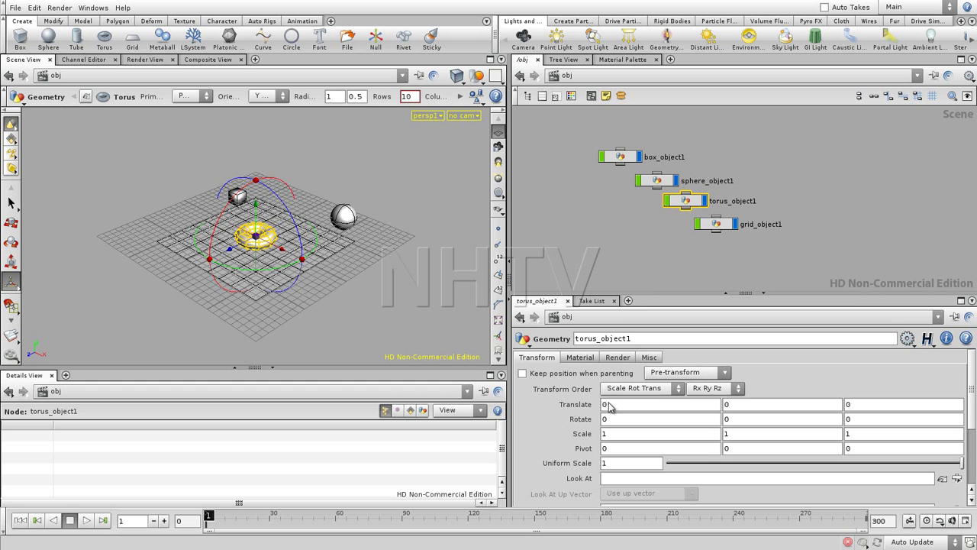
left_click(657, 183)
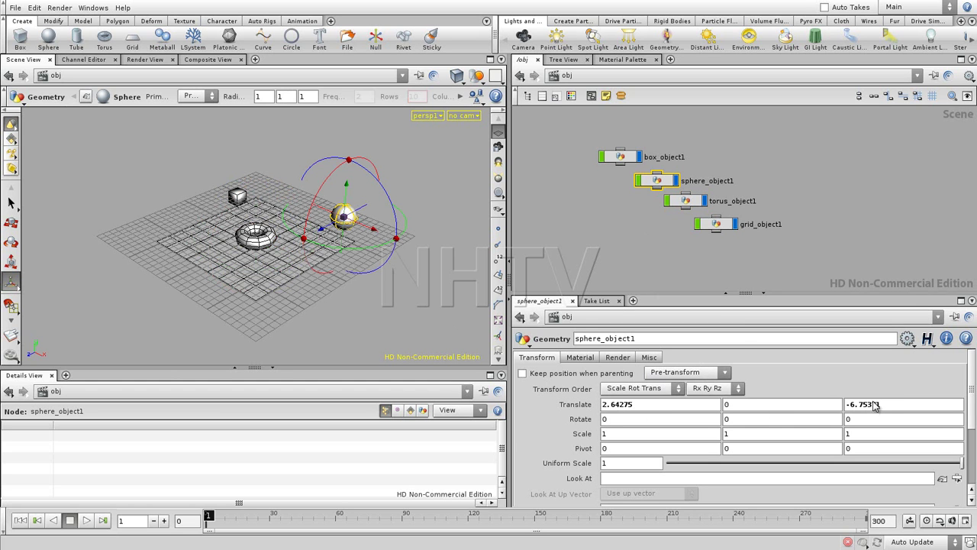
left_click(622, 158)
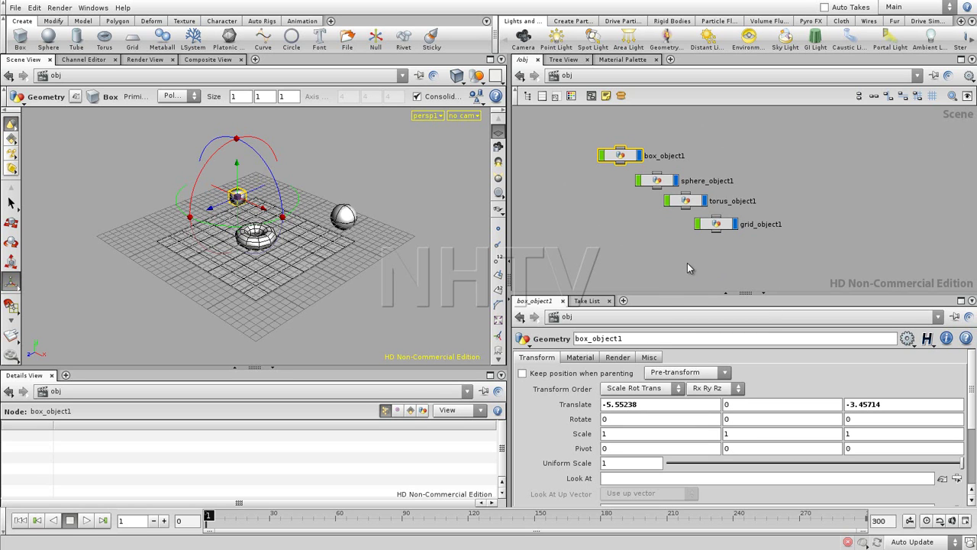
middle_click_drag(681, 260, 683, 258)
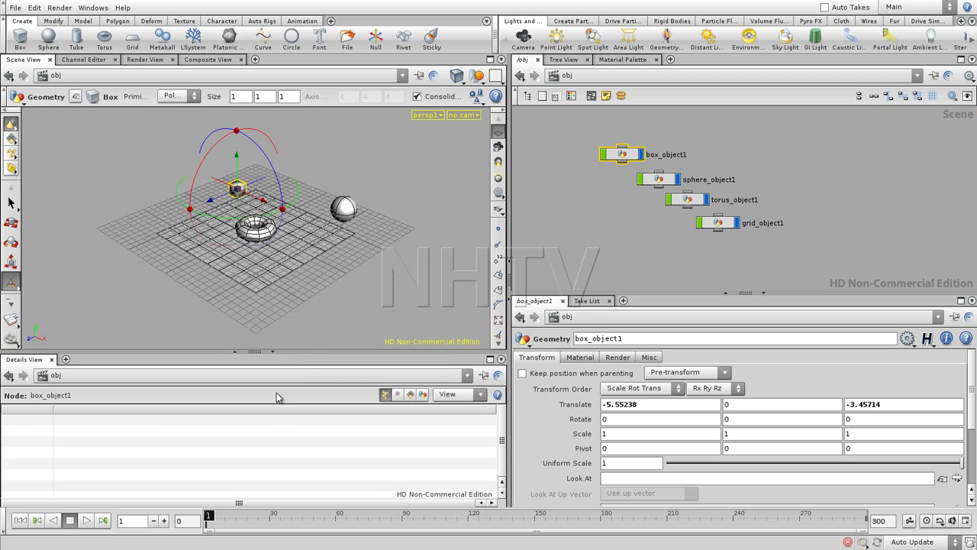
mouse_move(306, 369)
left_mouse_down()
mouse_move(306, 352)
mouse_move(307, 368)
left_mouse_up()
left_click(736, 144)
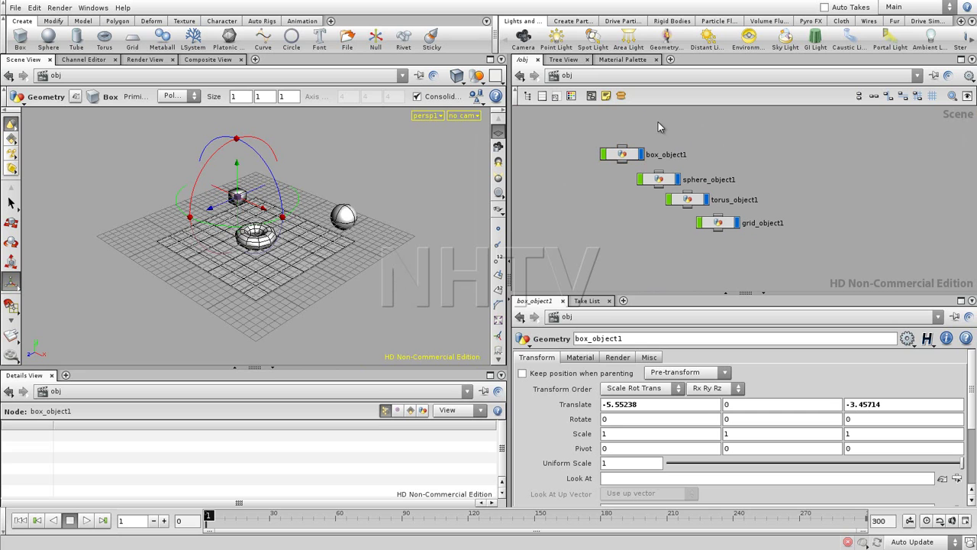
left_click(580, 77)
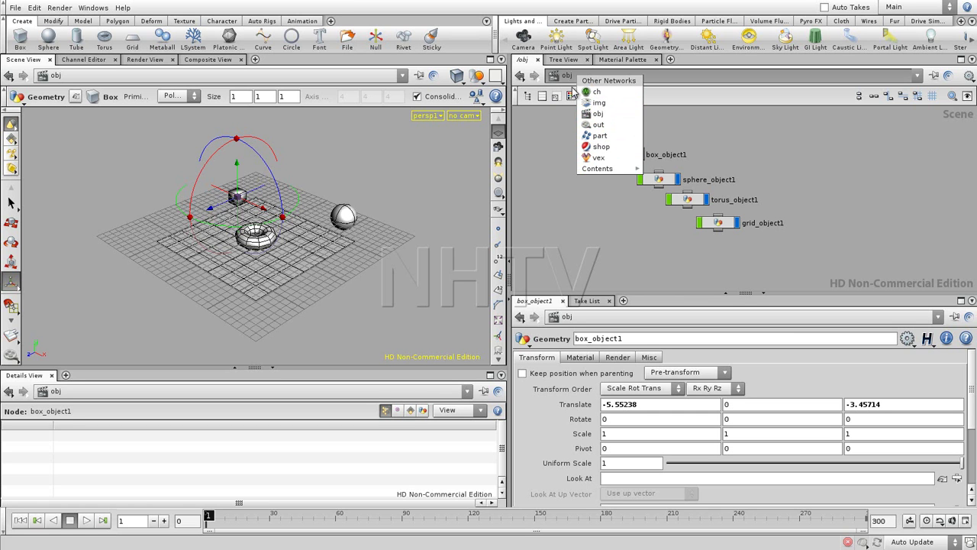
left_click(557, 149)
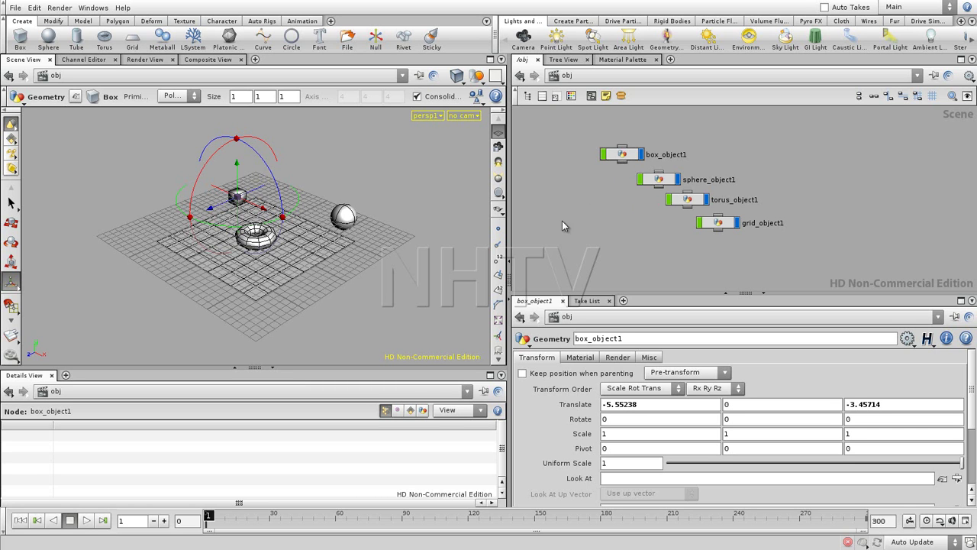
left_click(624, 155)
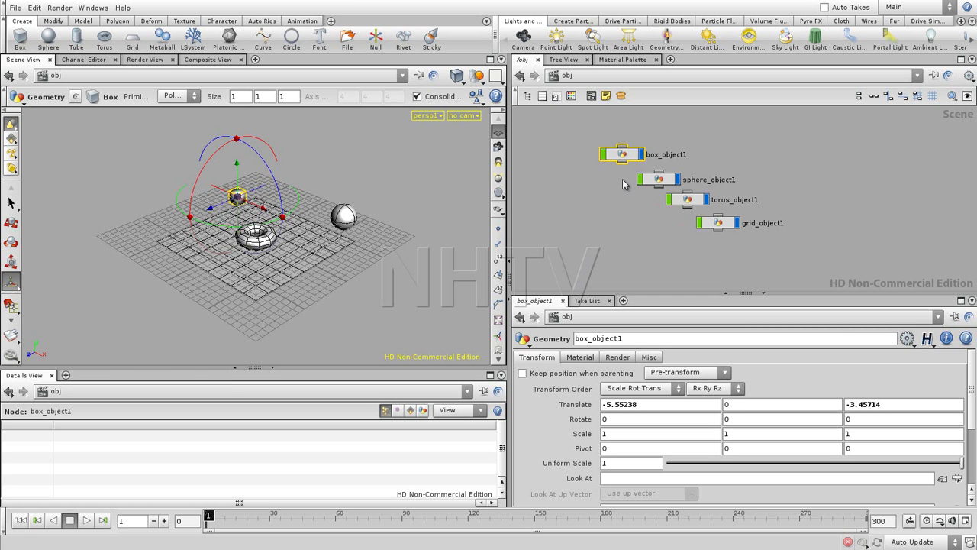
- Dive into box_object1, shrink the viewport ground grid and nudge the box1 node up
double_click(625, 155)
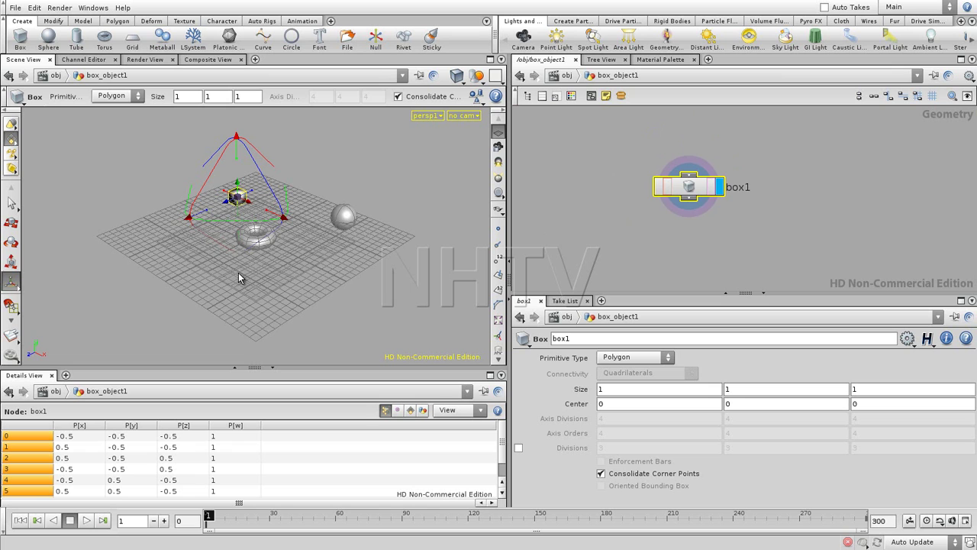
left_click(499, 132)
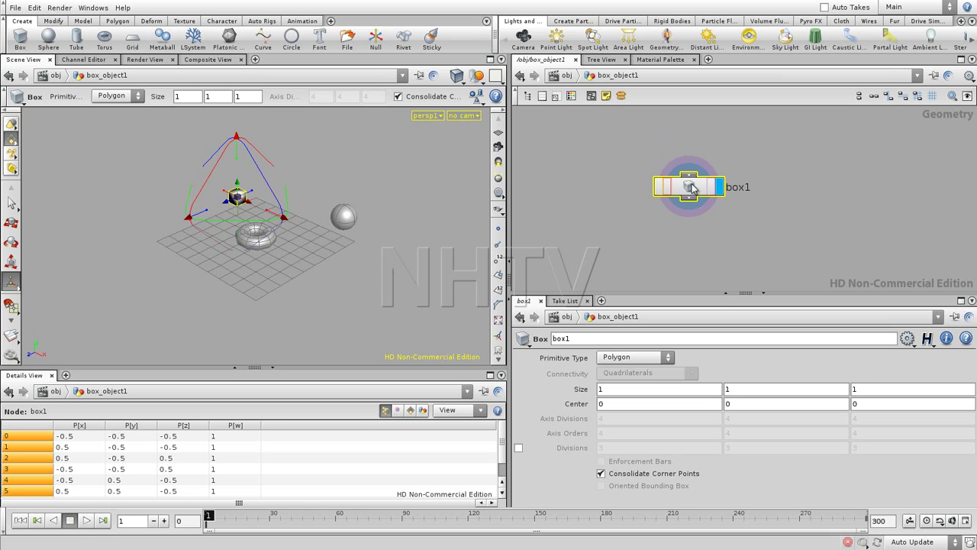
left_click_drag(692, 187, 689, 185)
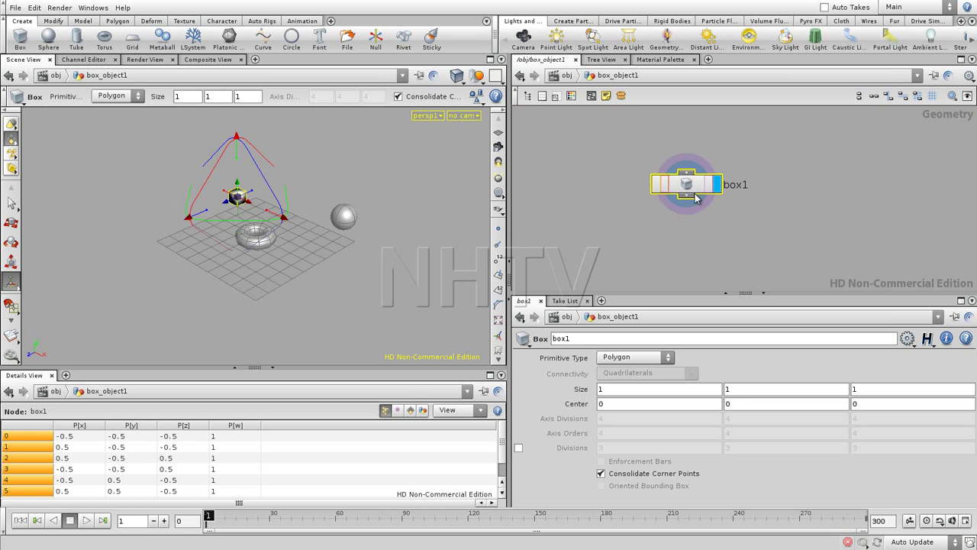
left_click_drag(693, 190, 695, 176)
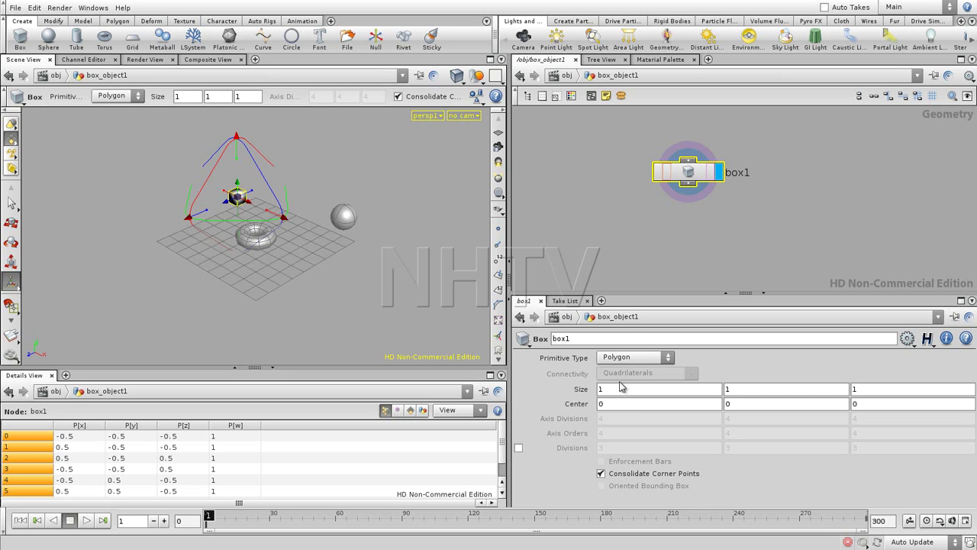
- Set box1's Primitive Type to Polygon Mesh with axis divisions 4, 2, 4
left_click(632, 359)
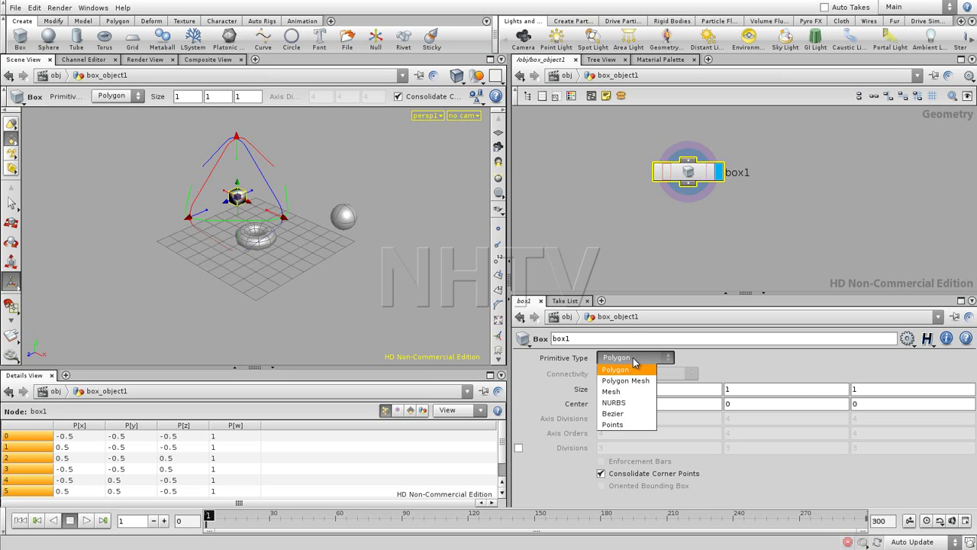
left_click(630, 381)
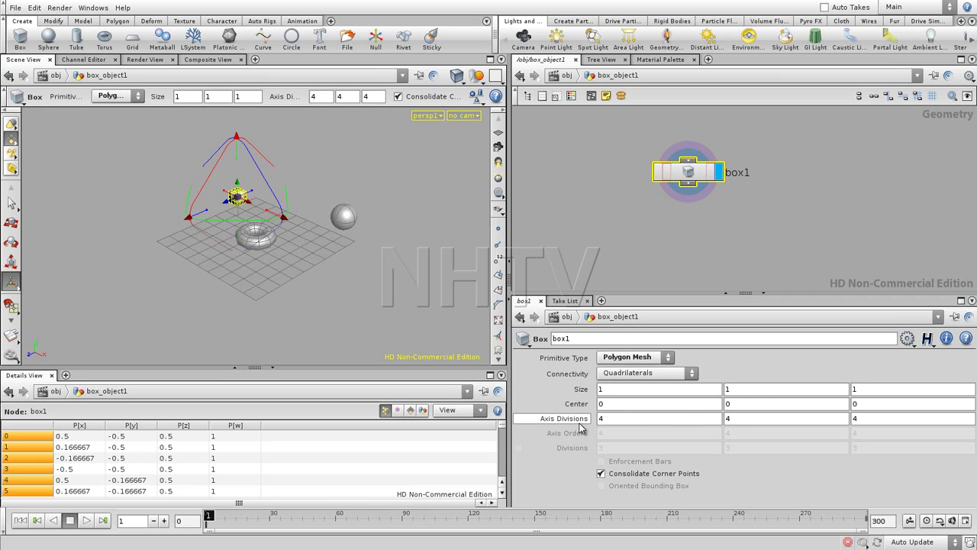
left_click(760, 420)
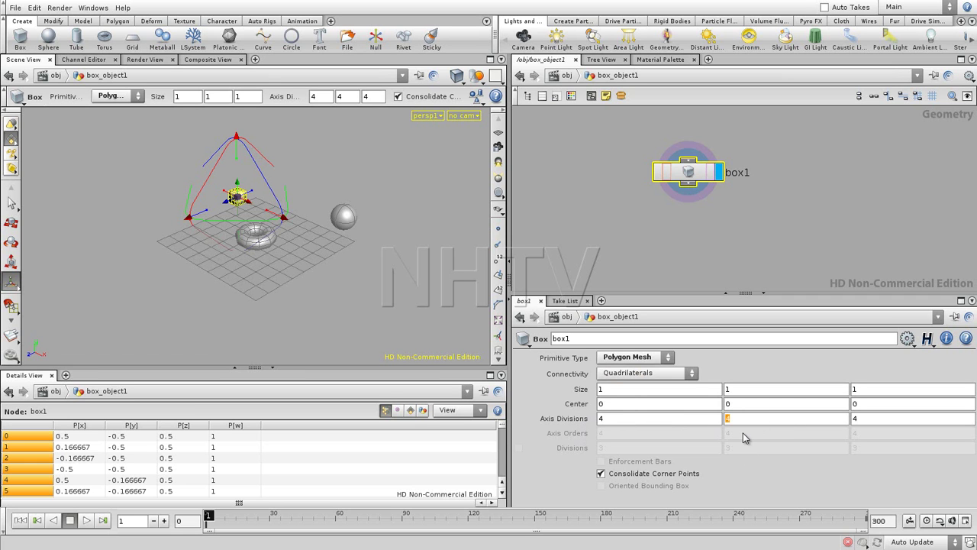
key("Return")
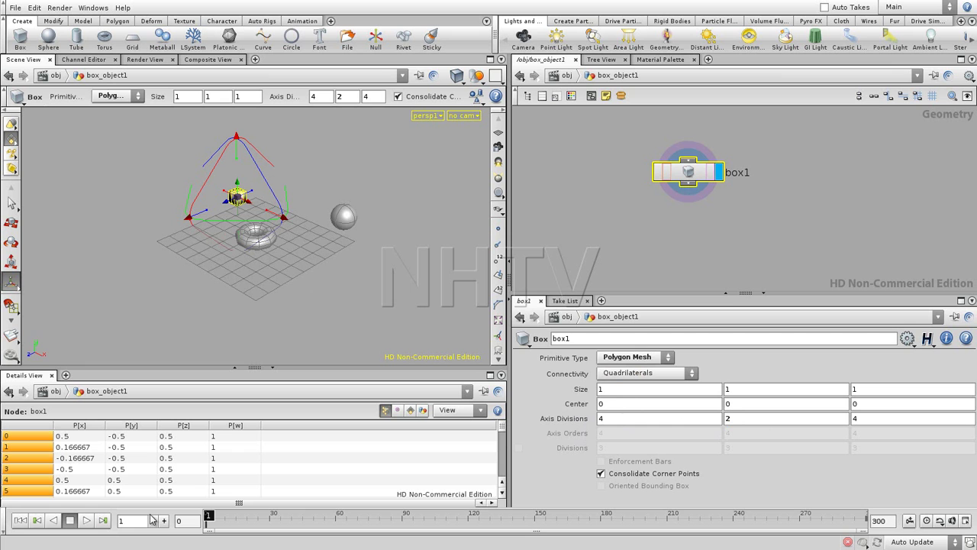
- Deselect box1, return to /obj with U, and bring up the Other Networks list
left_click(671, 248)
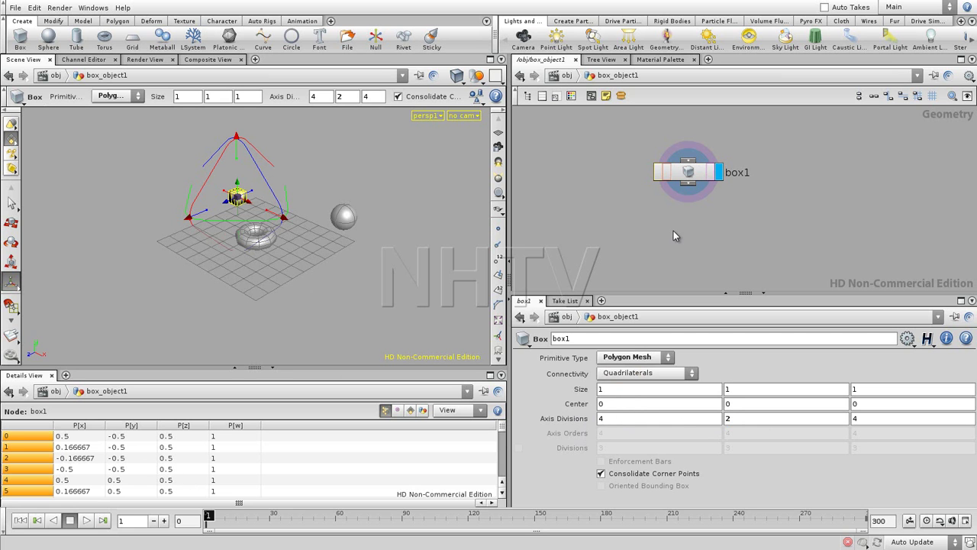
key("u")
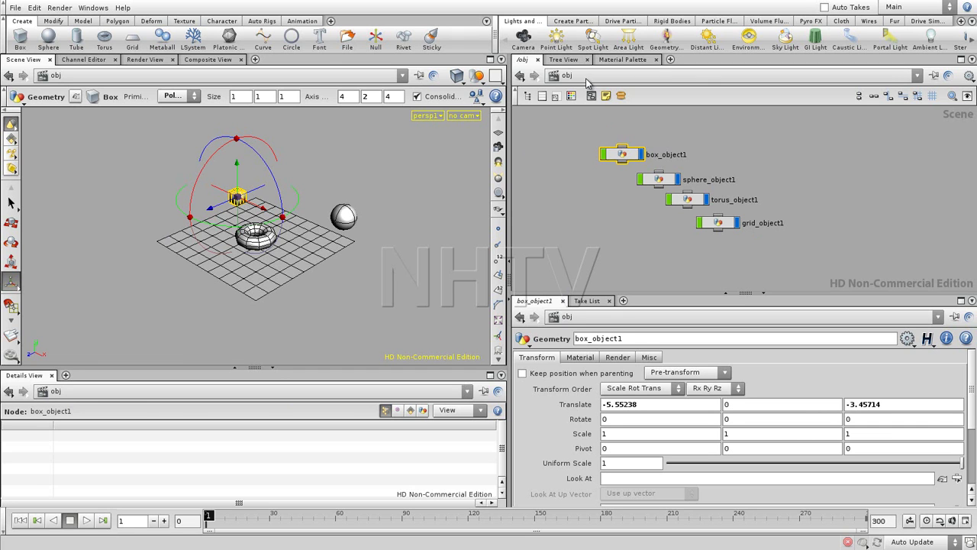
left_click(693, 82)
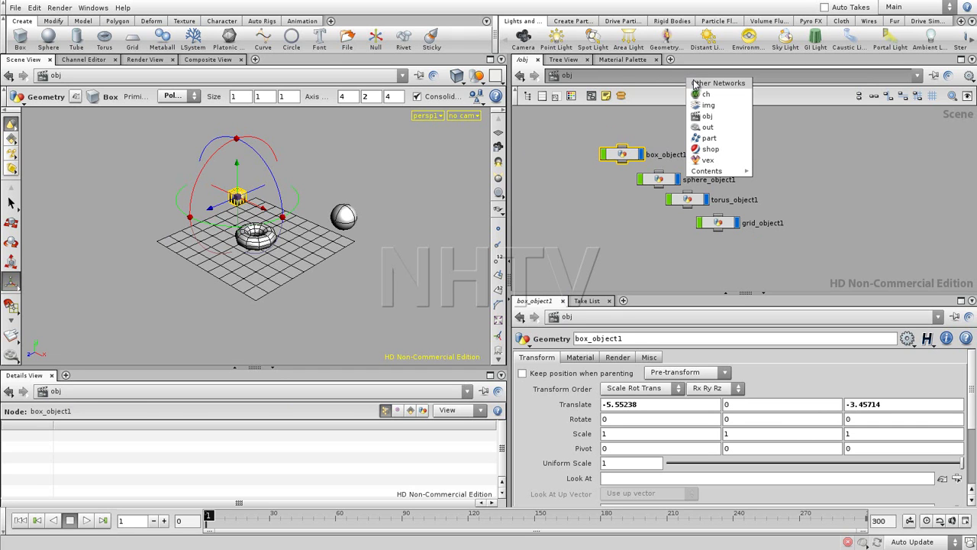
left_click(620, 80)
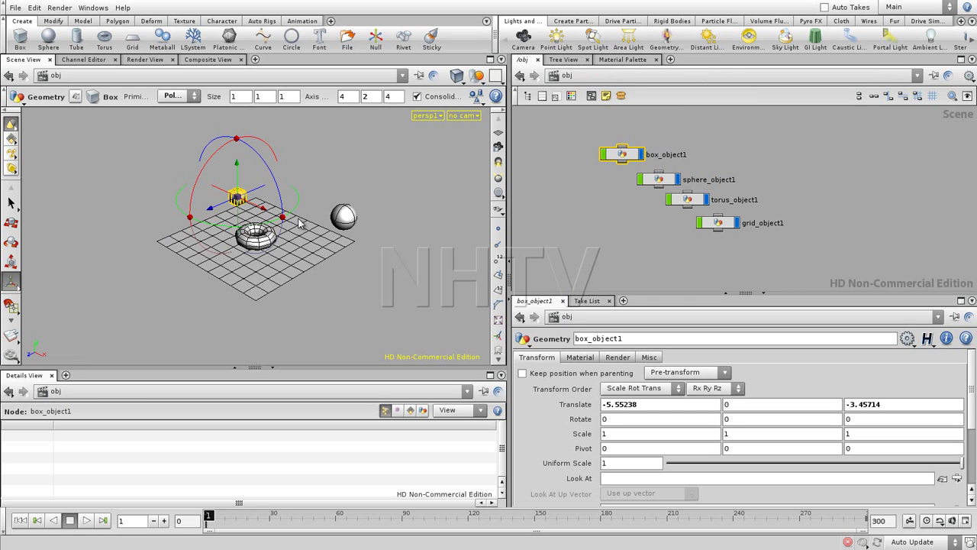
left_click(595, 75)
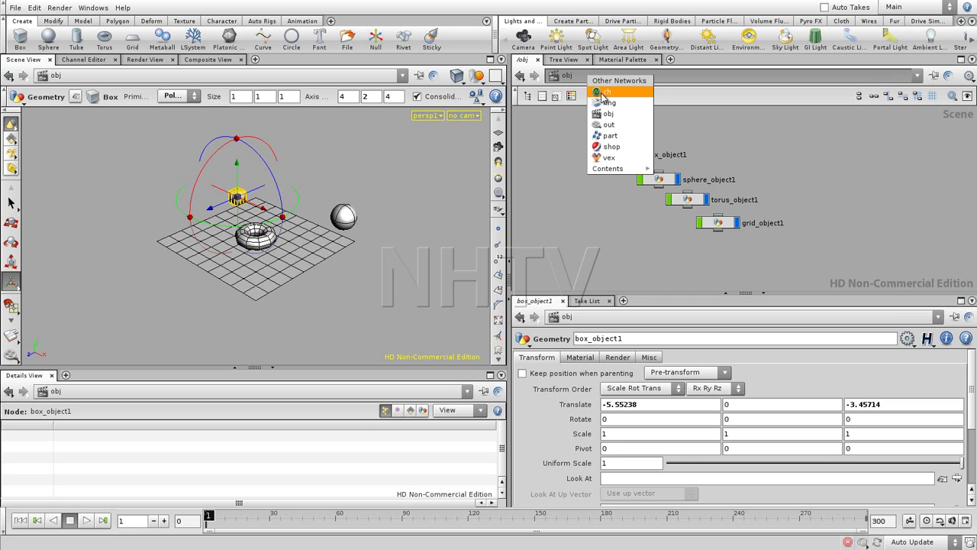
- Switch to the empty /ch context and add a Context View pane tab
left_click(603, 94)
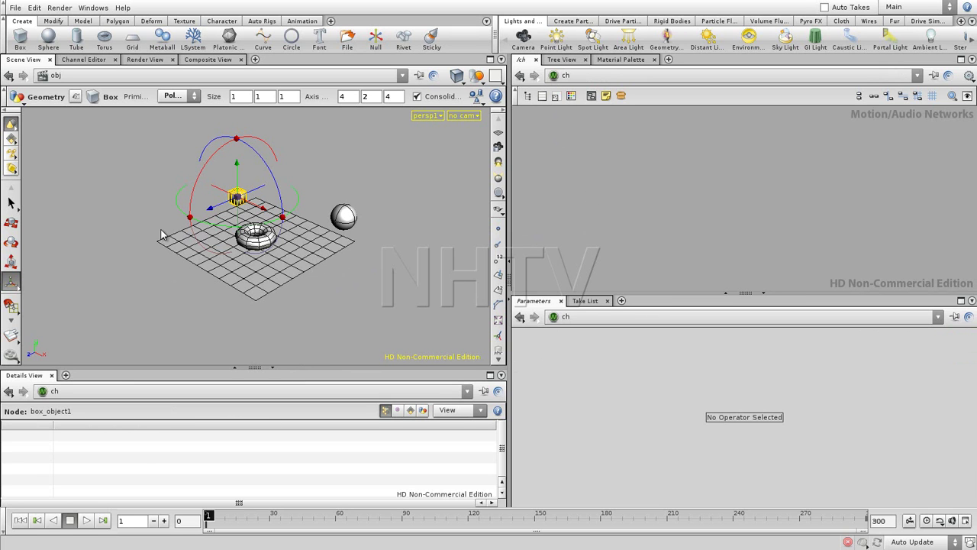
left_click(256, 61)
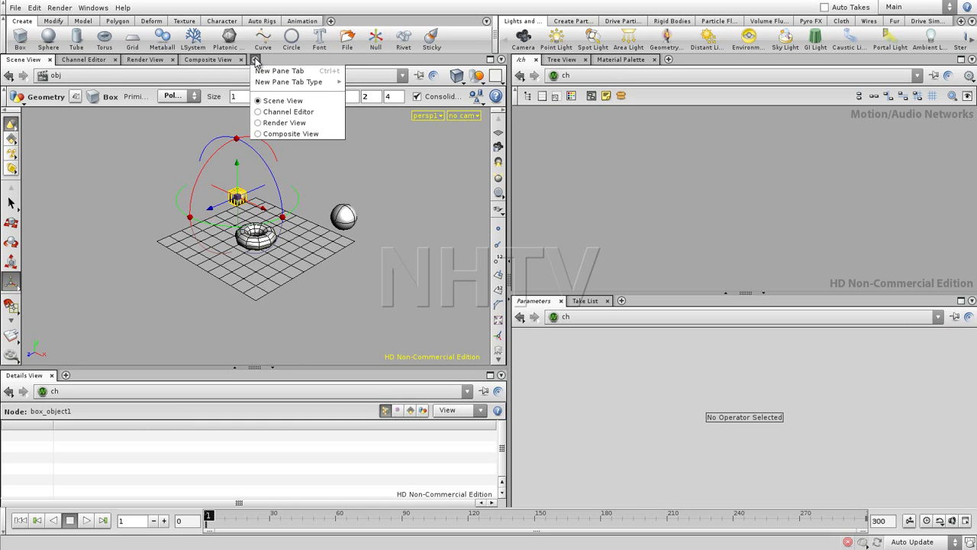
mouse_move(279, 86)
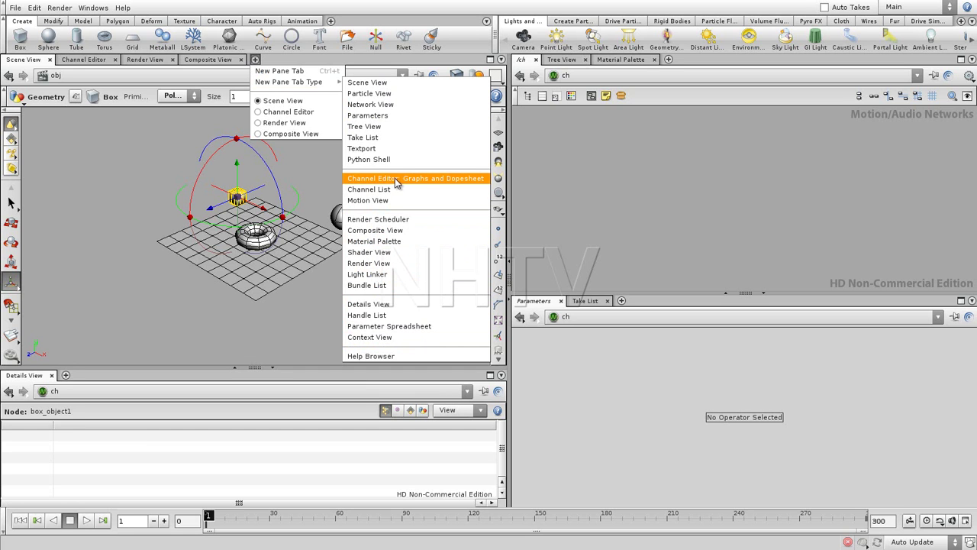
left_click(371, 337)
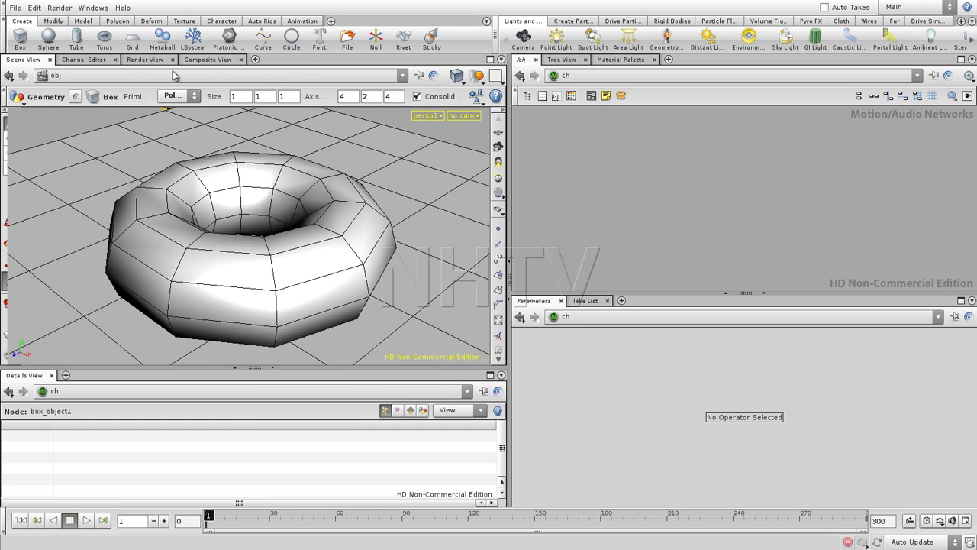
- Create a CHOP Network node ch1 in /ch and dive inside it
left_click(255, 60)
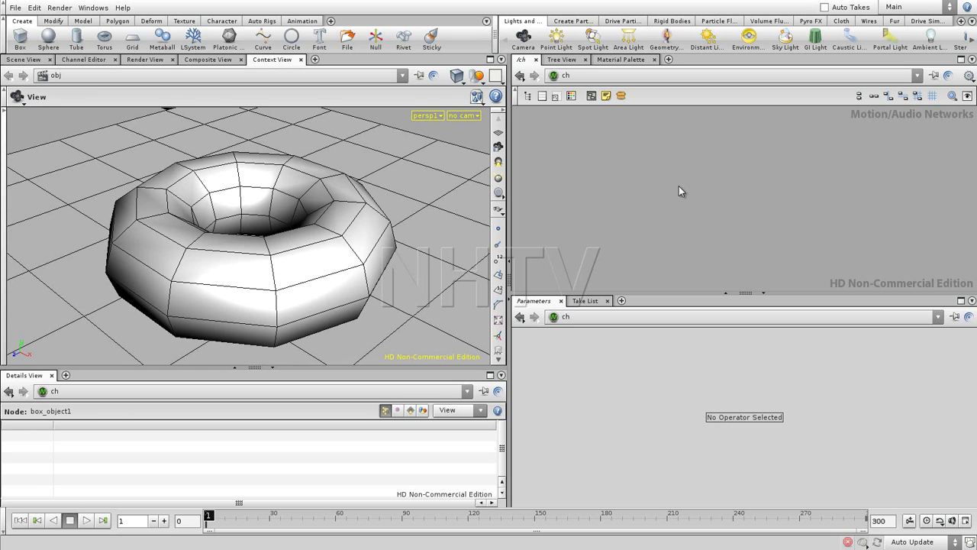
key("Tab")
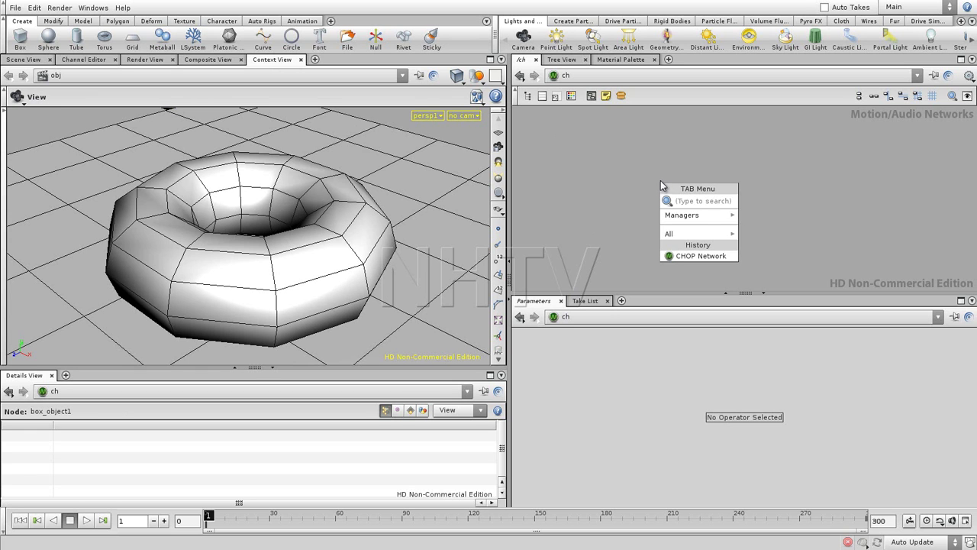
mouse_move(691, 236)
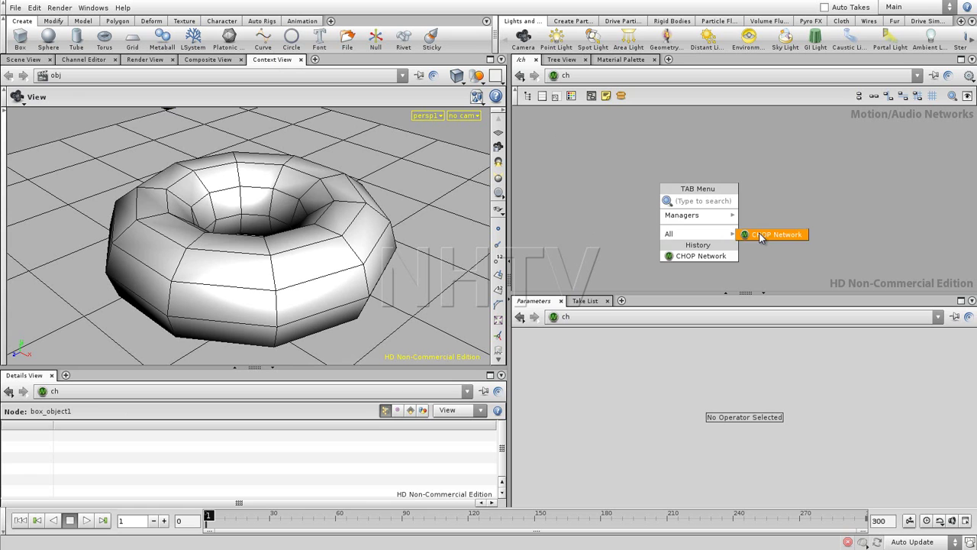
left_click(776, 234)
left_click(670, 190)
left_click(675, 223)
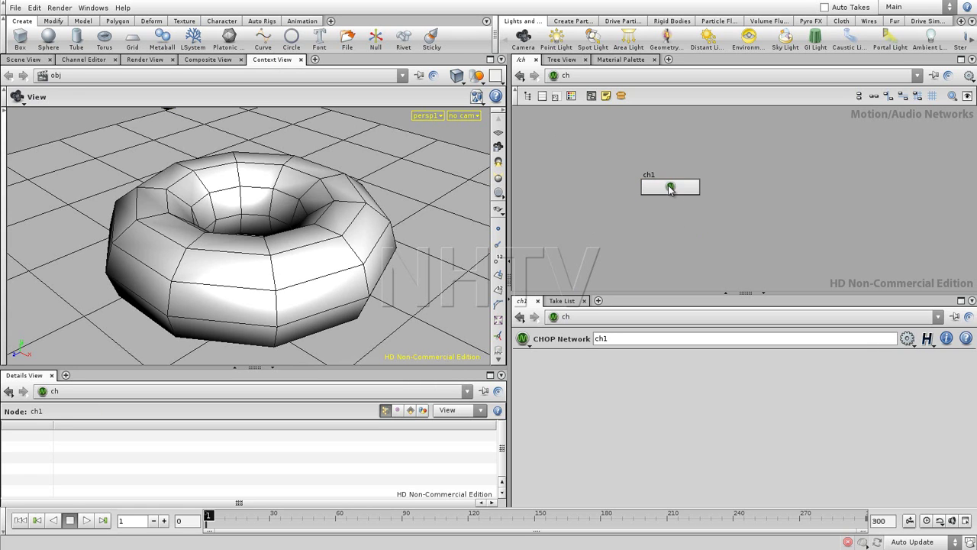
left_click(672, 191)
double_click(670, 191)
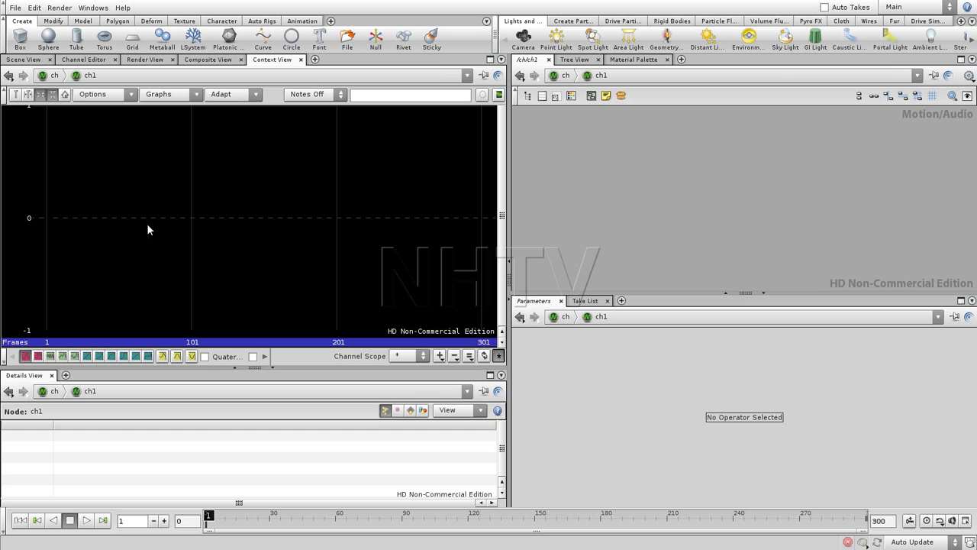
- Add a wave1 Wave CHOP via 'wa' and display its sine channel chan1 in the graph
key("Tab")
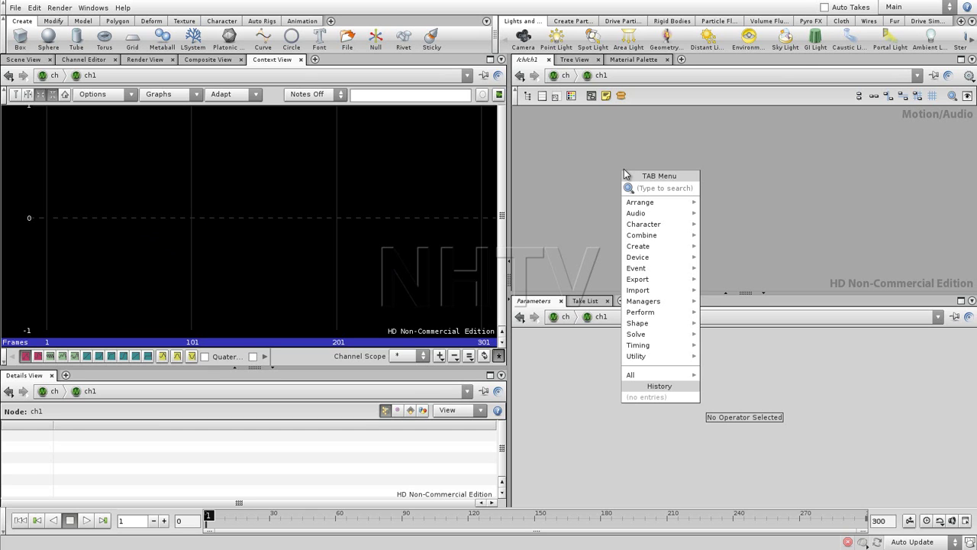
type("wa")
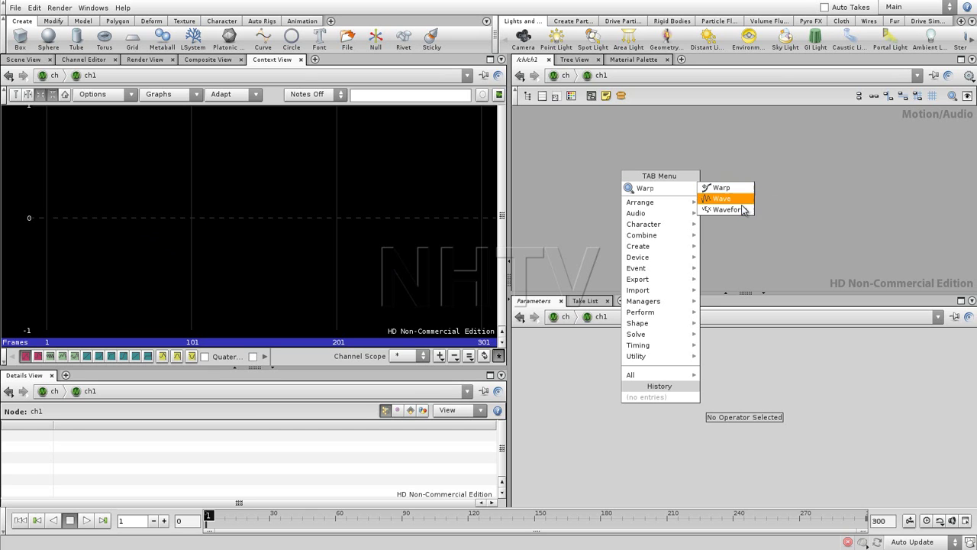
left_click(729, 200)
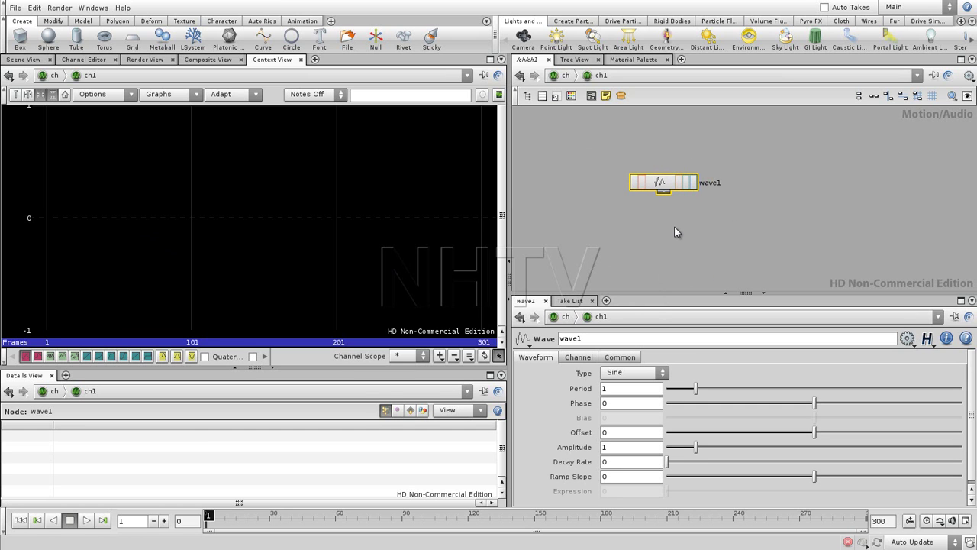
left_click(694, 184)
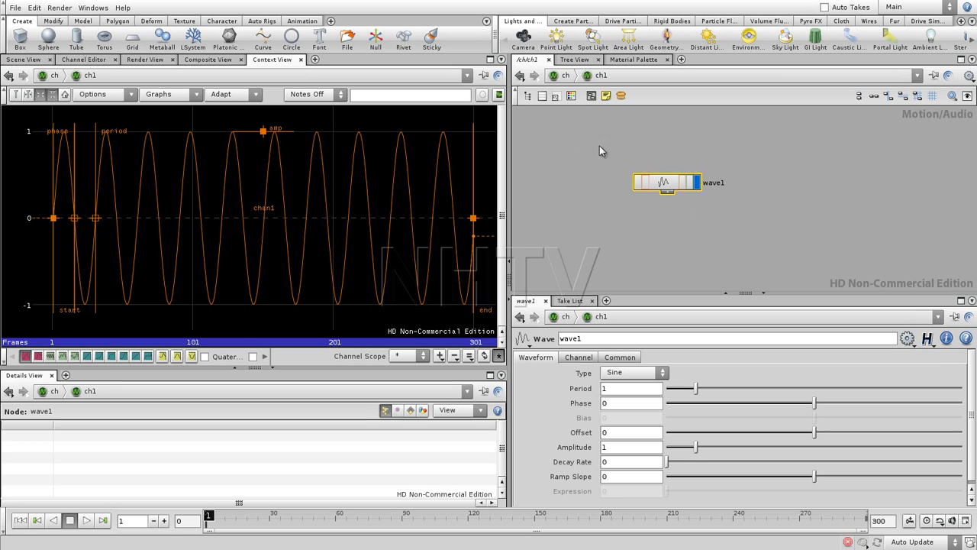
- Go up from ch1 to /ch and switch to the /img compositing context
left_click(596, 76)
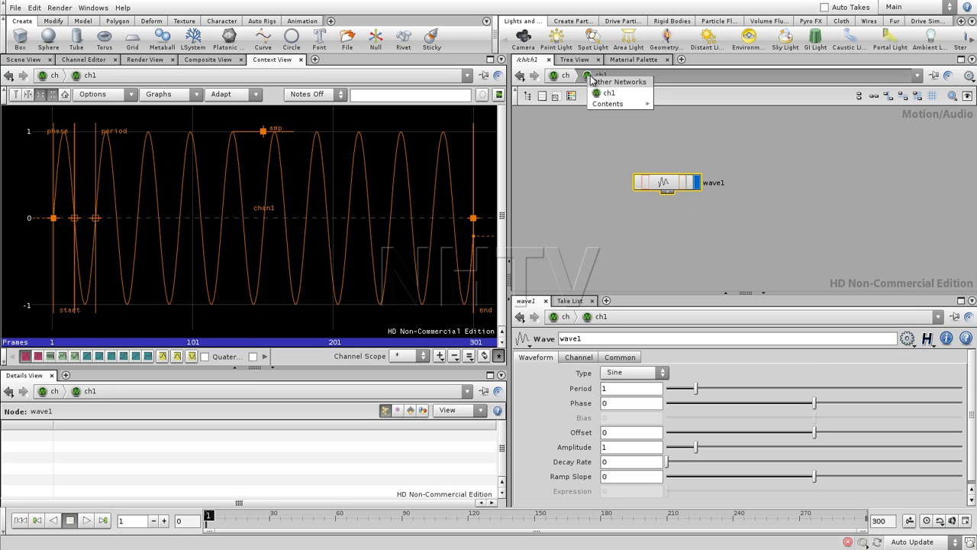
left_click(555, 75)
left_click(555, 76)
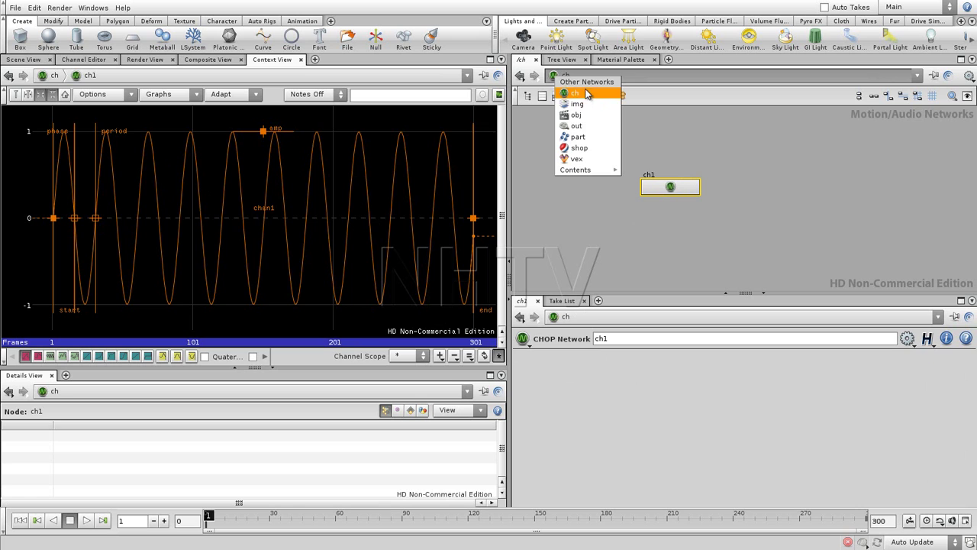
left_click(587, 111)
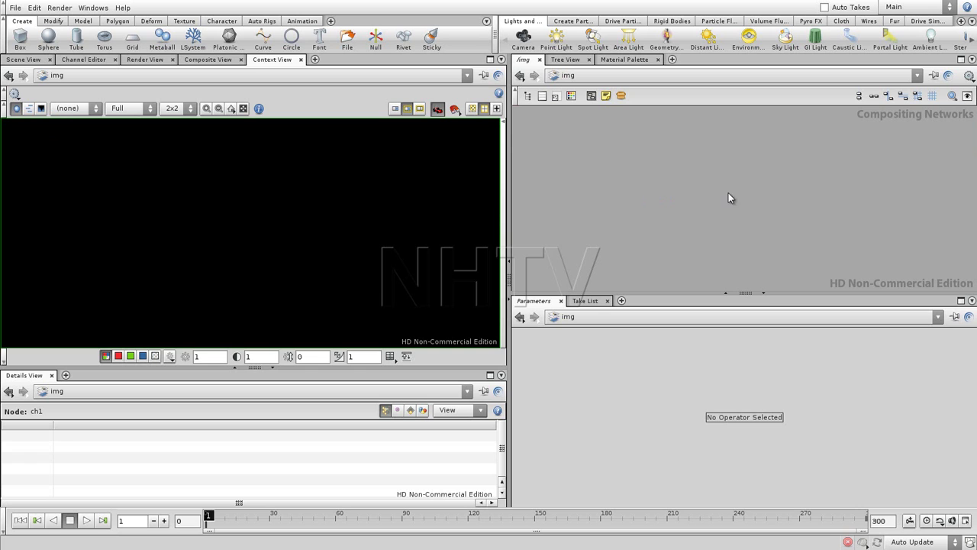
- Create and place an Image Network node img1 in /img
key("Tab")
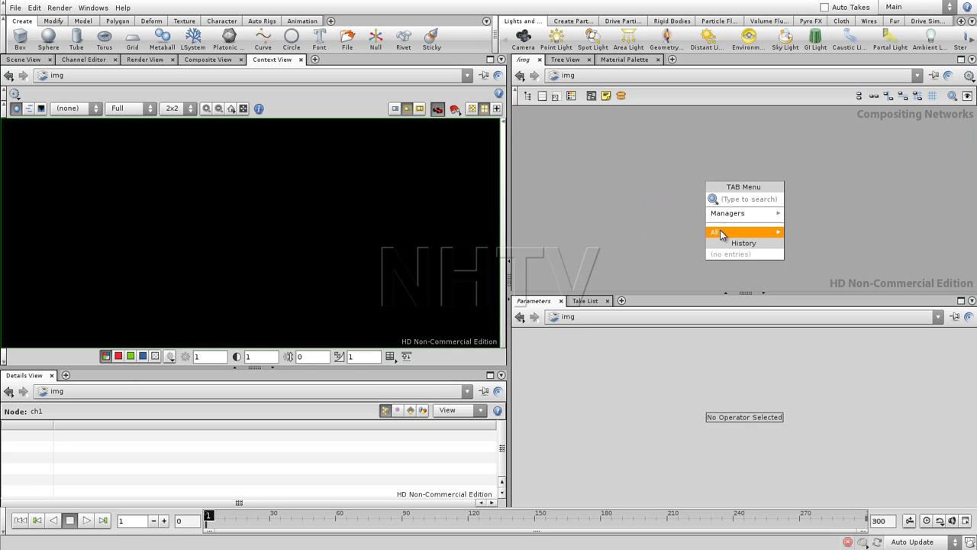
mouse_move(729, 214)
left_click(800, 217)
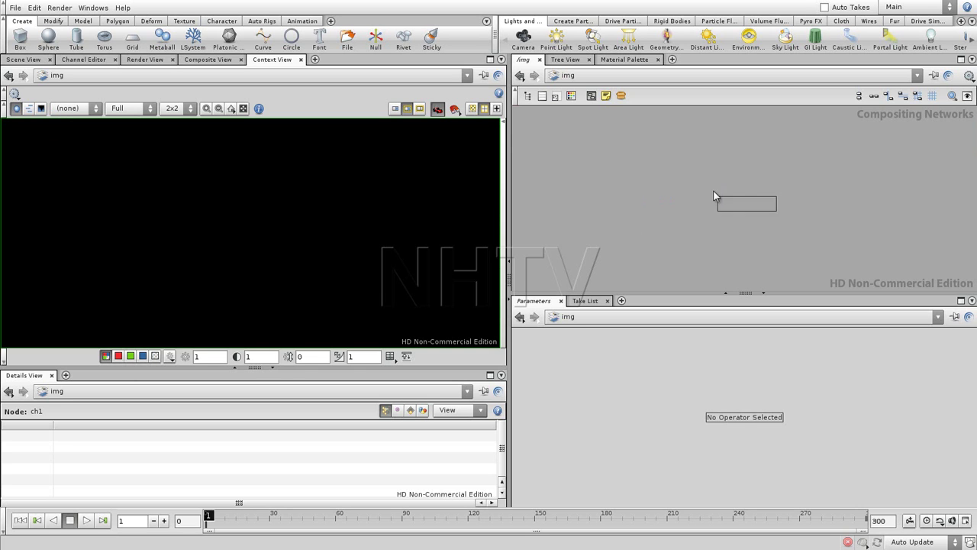
left_click(674, 206)
- Inside img1, add a ramp1 Ramp COP and collapse the Details pane
double_click(671, 158)
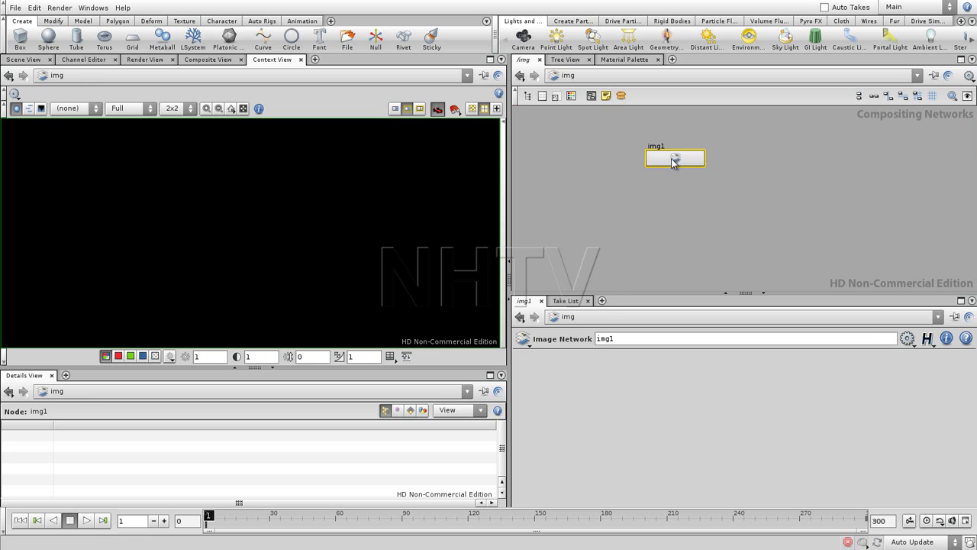
key("Tab")
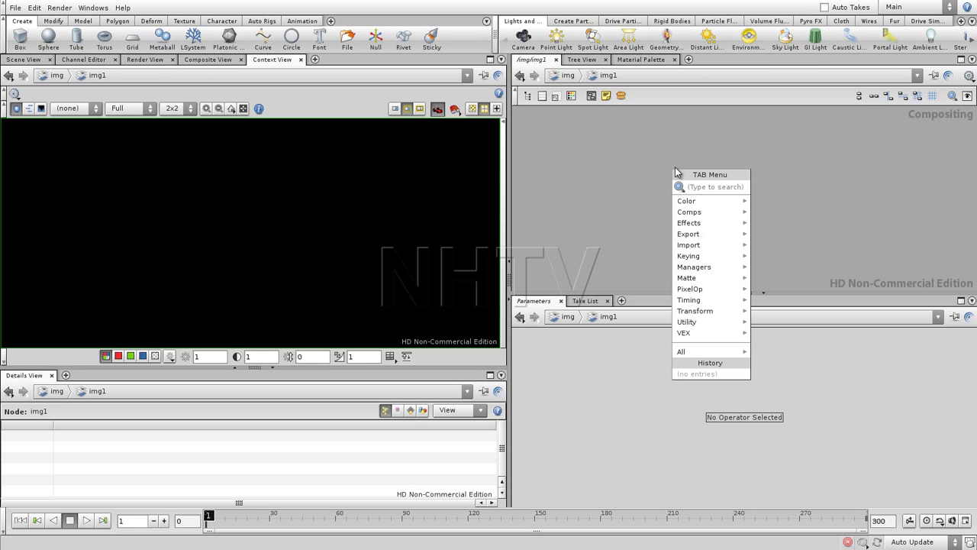
mouse_move(694, 203)
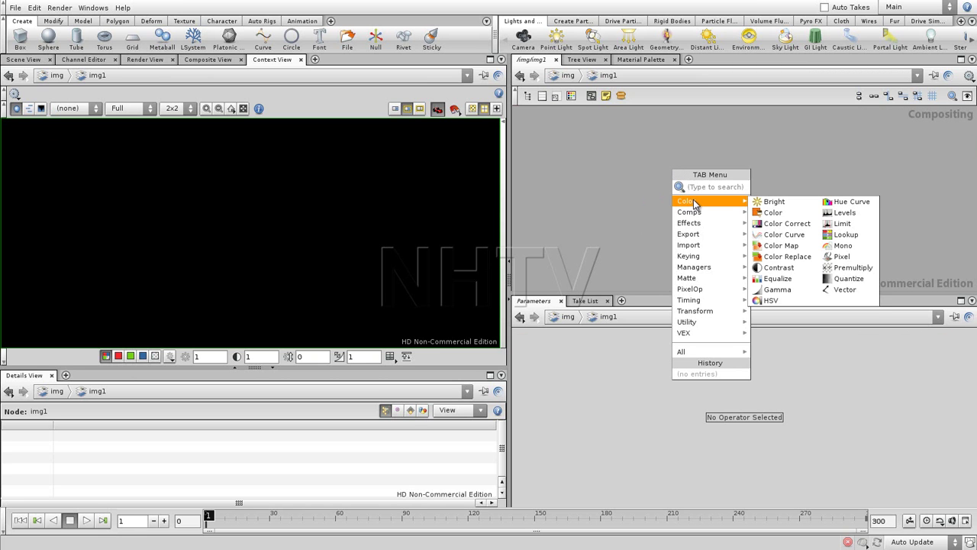
type("ramp")
key("Return")
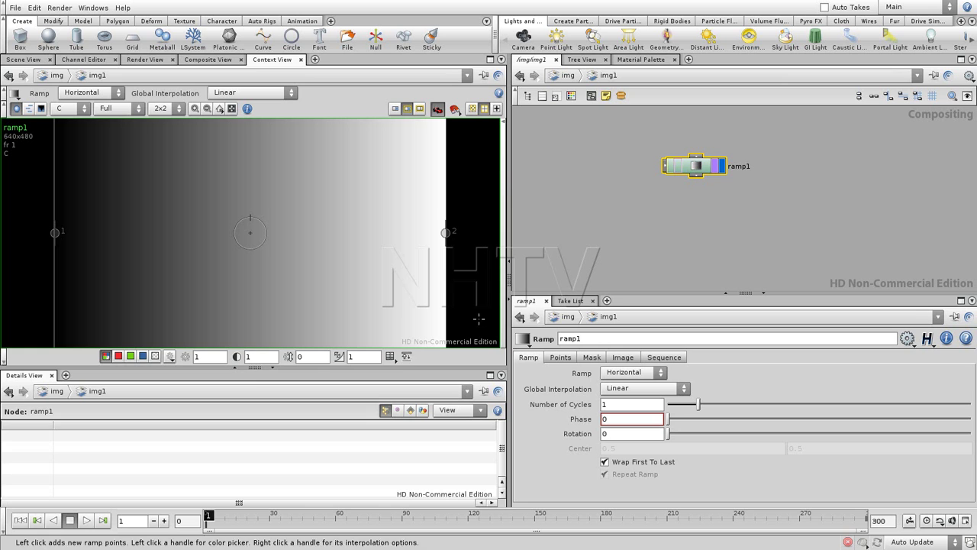
left_click(269, 369)
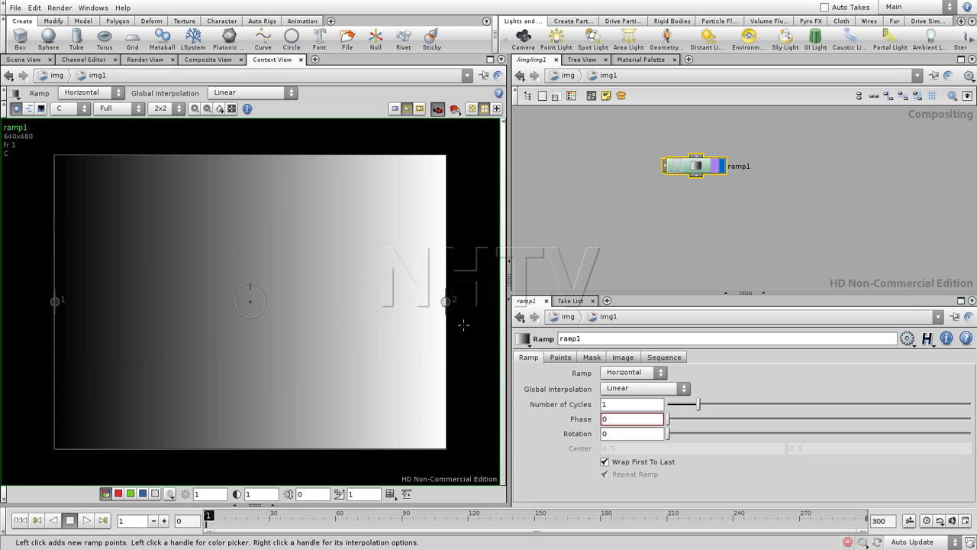
- Move ramp1's white band left and rotate the gradient to about 10.26 degrees
left_click_drag(447, 304, 309, 304)
left_click_drag(254, 290, 289, 317)
mouse_move(277, 360)
left_mouse_down()
mouse_move(214, 220)
mouse_move(330, 430)
mouse_move(310, 367)
mouse_move(329, 519)
mouse_move(323, 385)
mouse_move(283, 372)
left_mouse_up()
left_click_drag(267, 300, 249, 287)
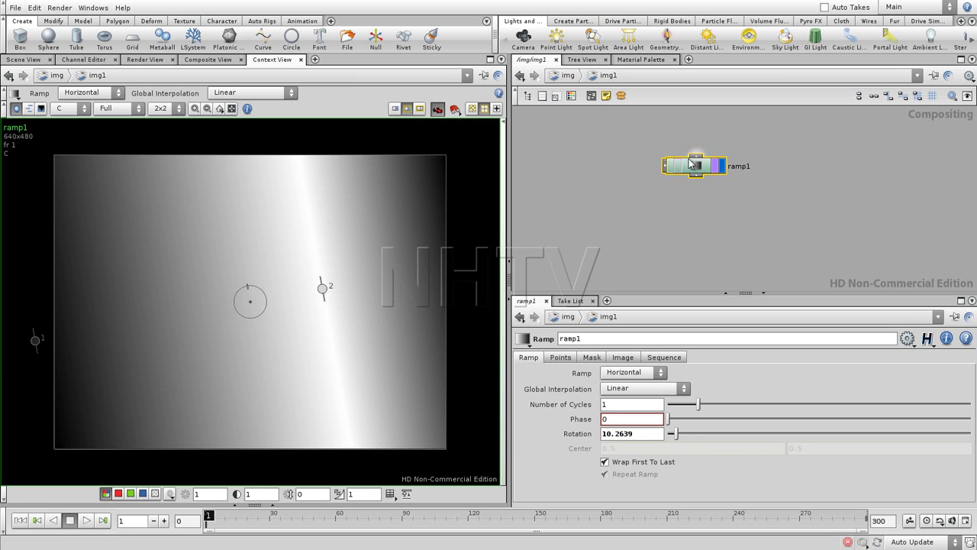
left_click(565, 75)
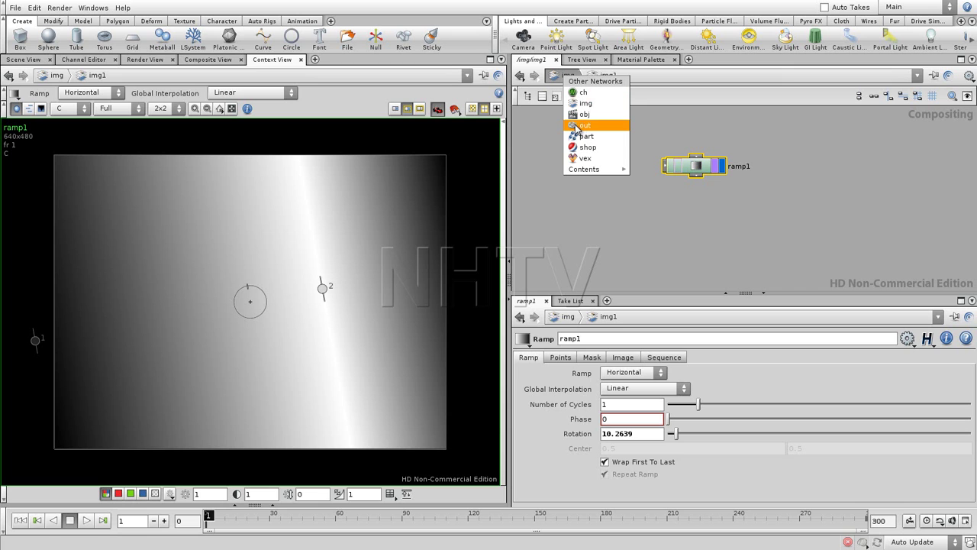
- Switch to /out and place a Mantra render node mantra1 up and to the left
left_click(584, 124)
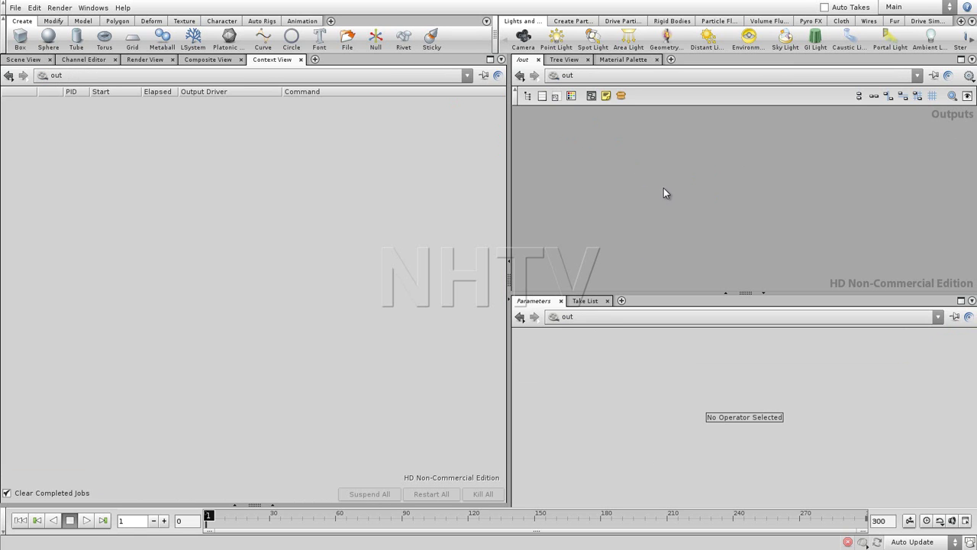
key("Tab")
mouse_move(702, 267)
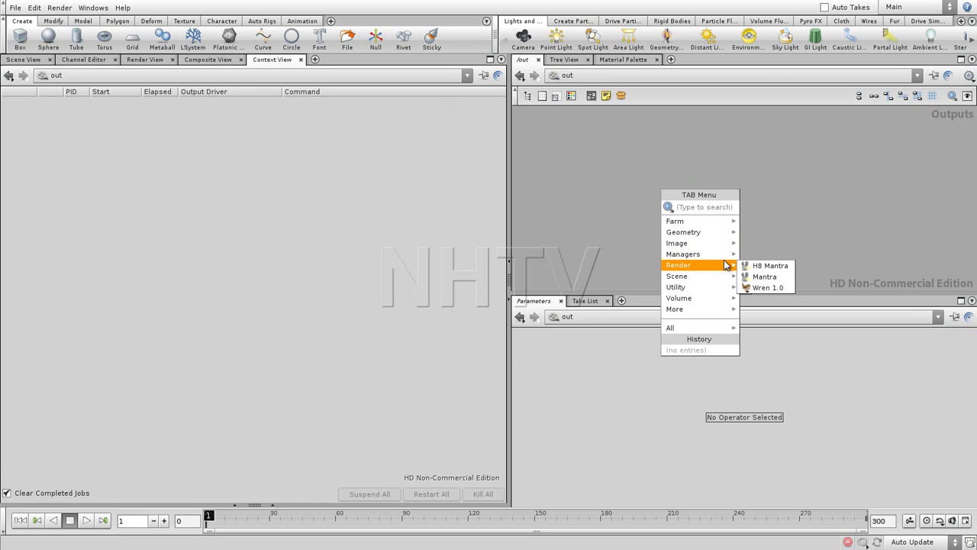
left_click(763, 276)
left_click(702, 223)
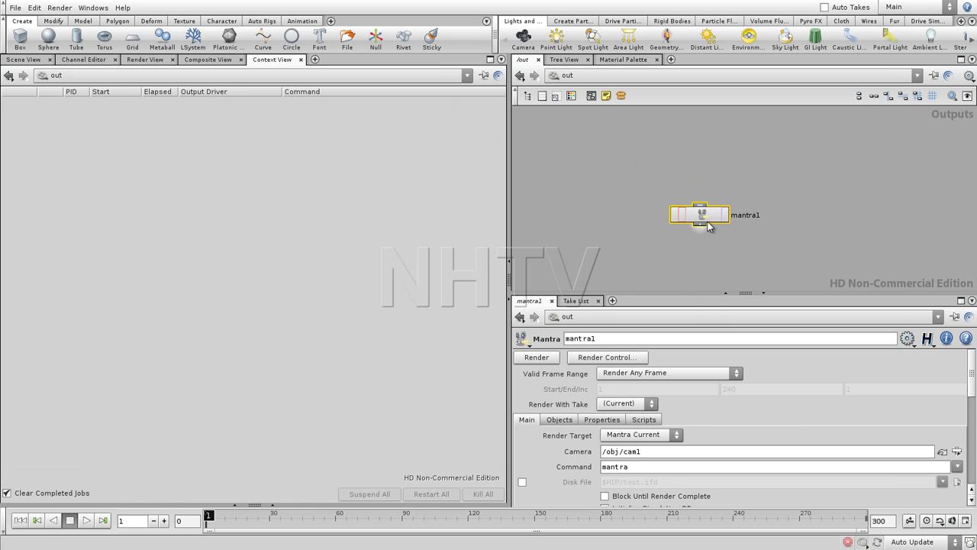
left_click_drag(702, 223, 676, 197)
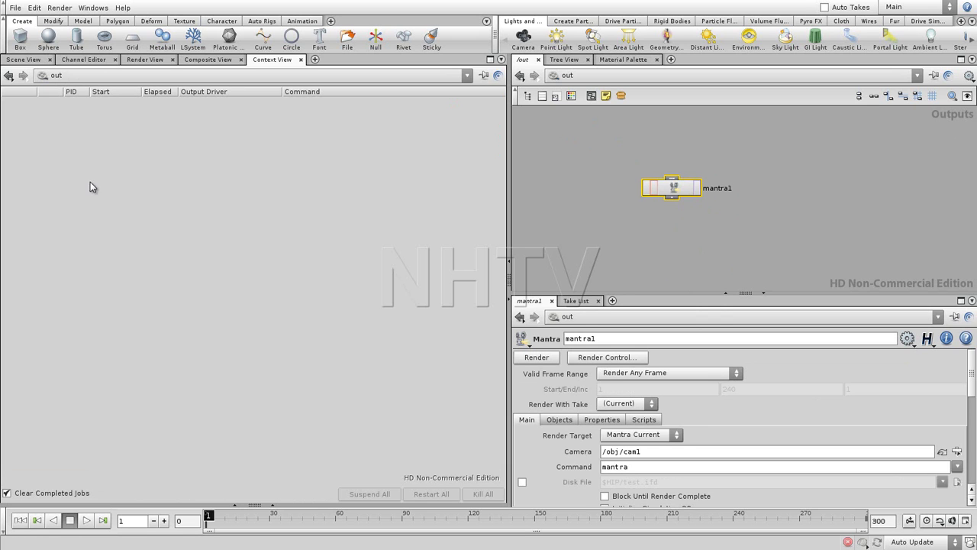
left_click_drag(684, 196, 682, 192)
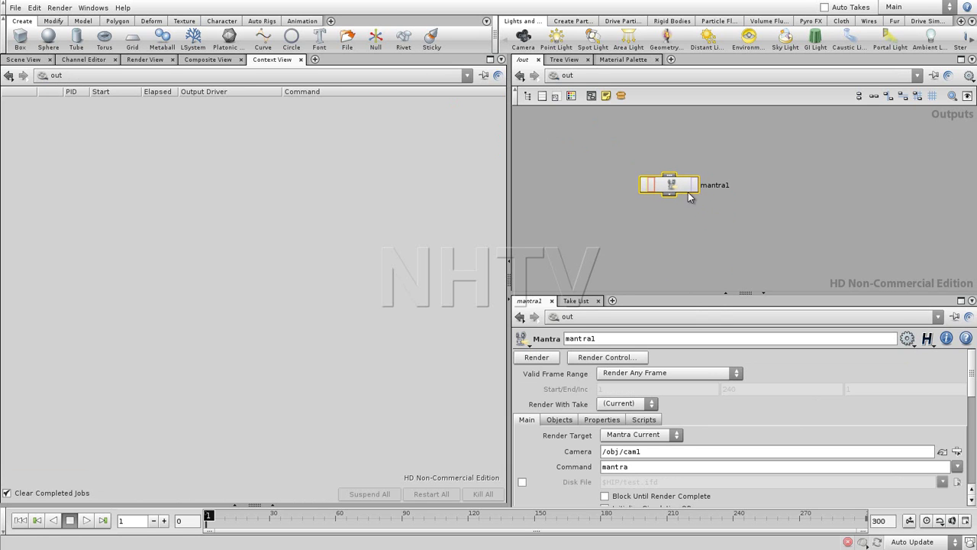
left_click(607, 172)
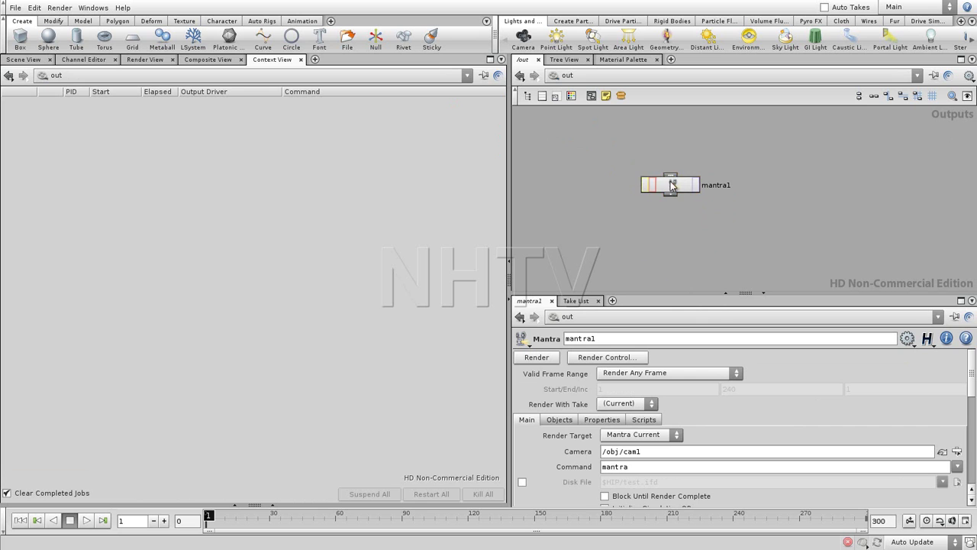
- Add a Geometry output node geometry1 from the Tab menu
key("Tab")
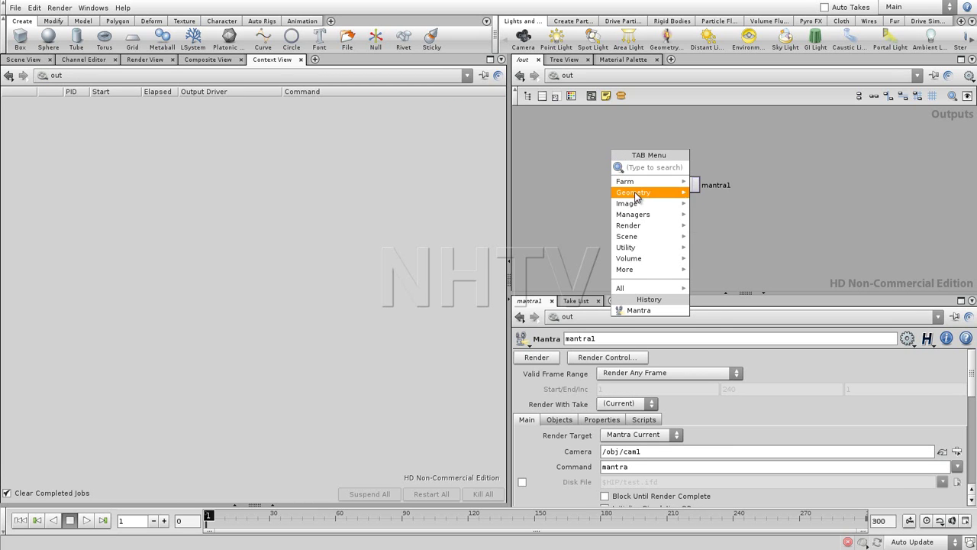
mouse_move(638, 193)
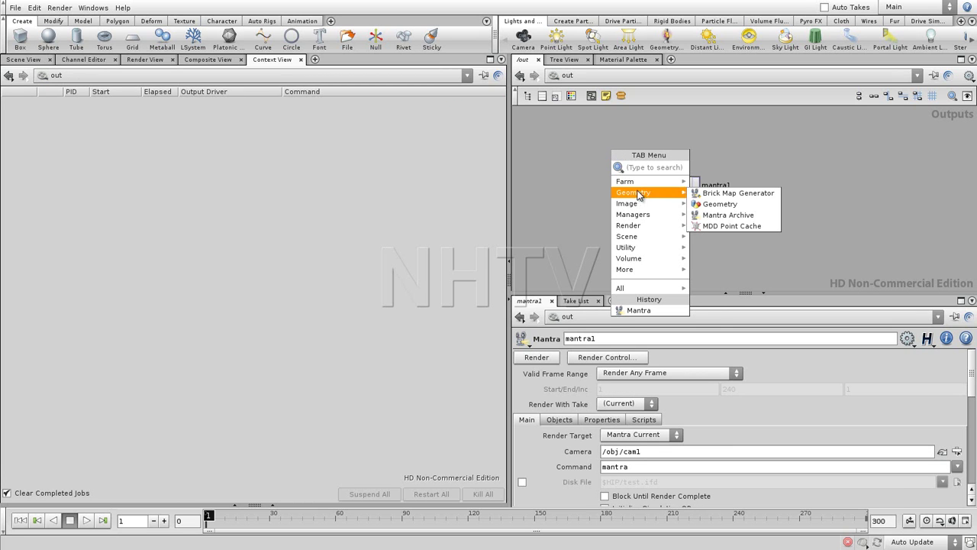
left_click(720, 206)
- Position geometry1 below mantra1 and dismiss its Render Control dialog without rendering
left_click(769, 173)
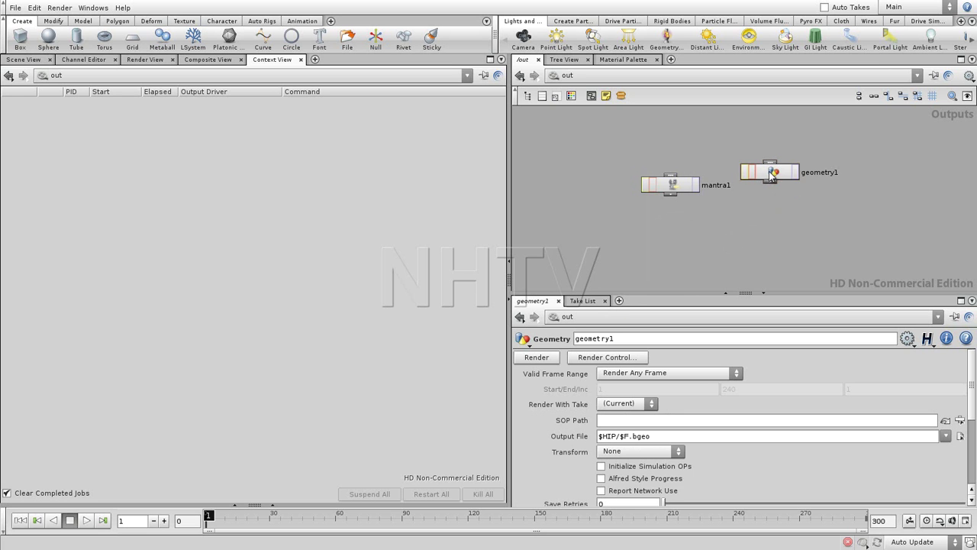
left_click_drag(771, 174, 767, 219)
left_click(794, 219)
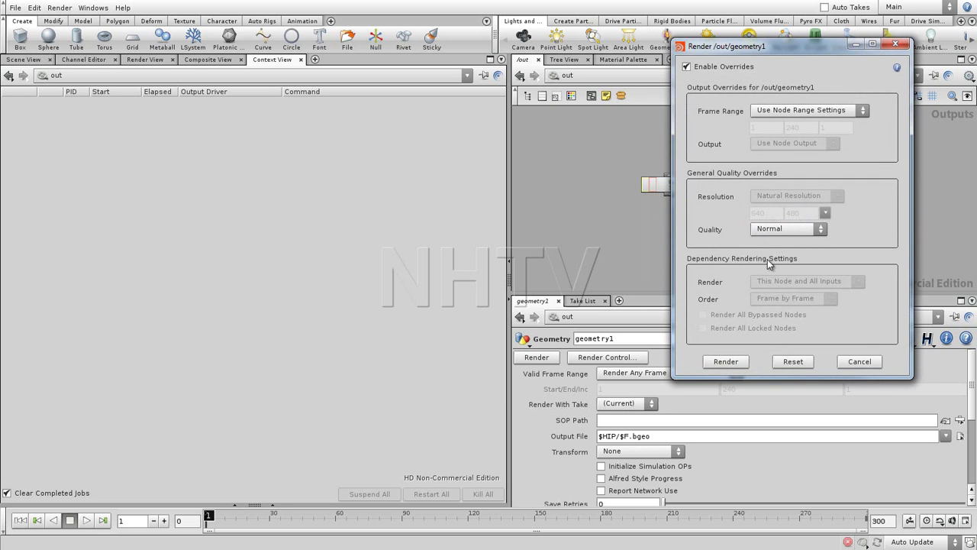
left_click(855, 359)
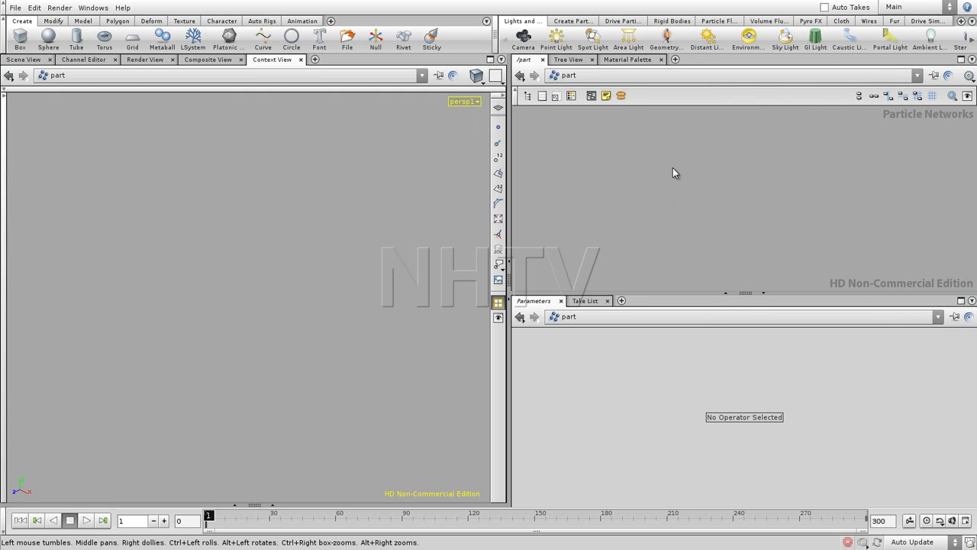
- Create a popnet1 POP Network in /part and go inside it
key("Tab")
mouse_move(691, 209)
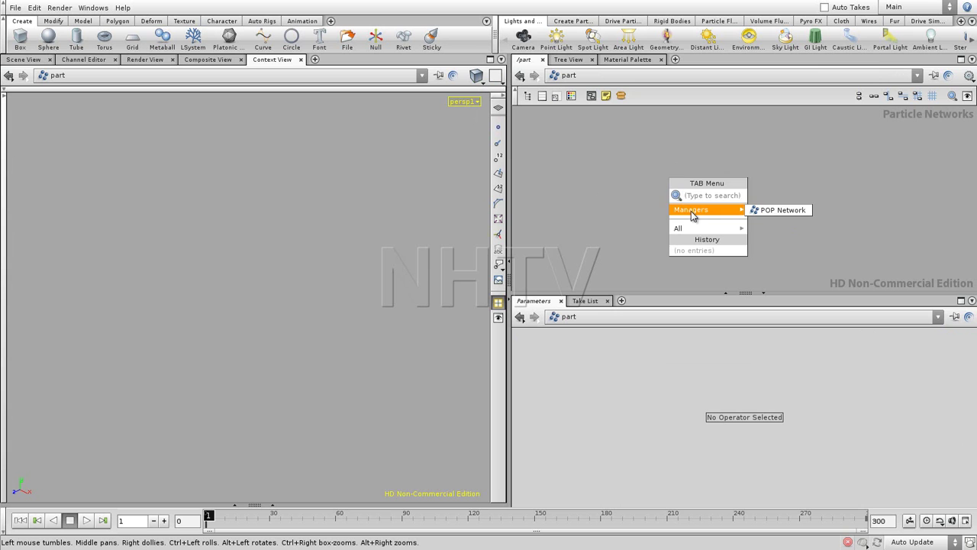
left_click(786, 210)
left_click(682, 188)
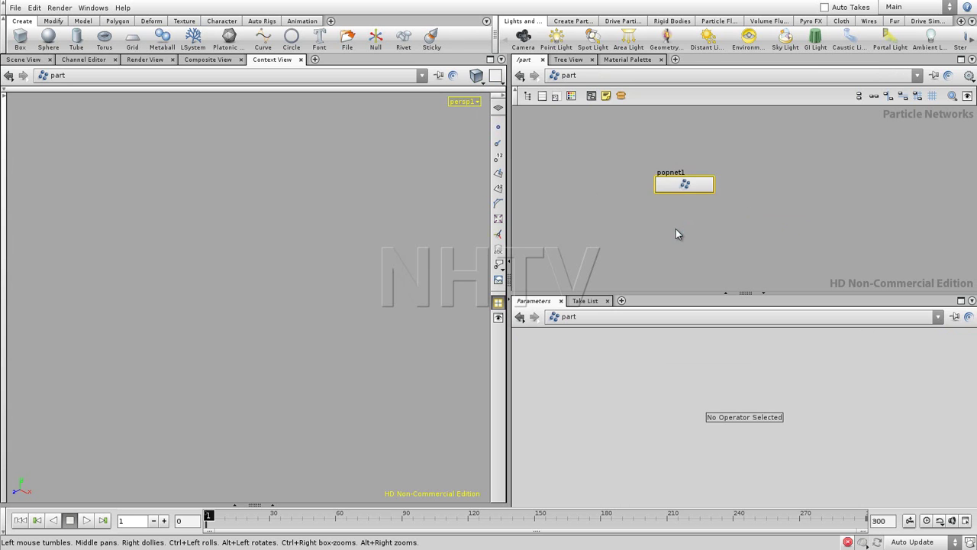
double_click(684, 186)
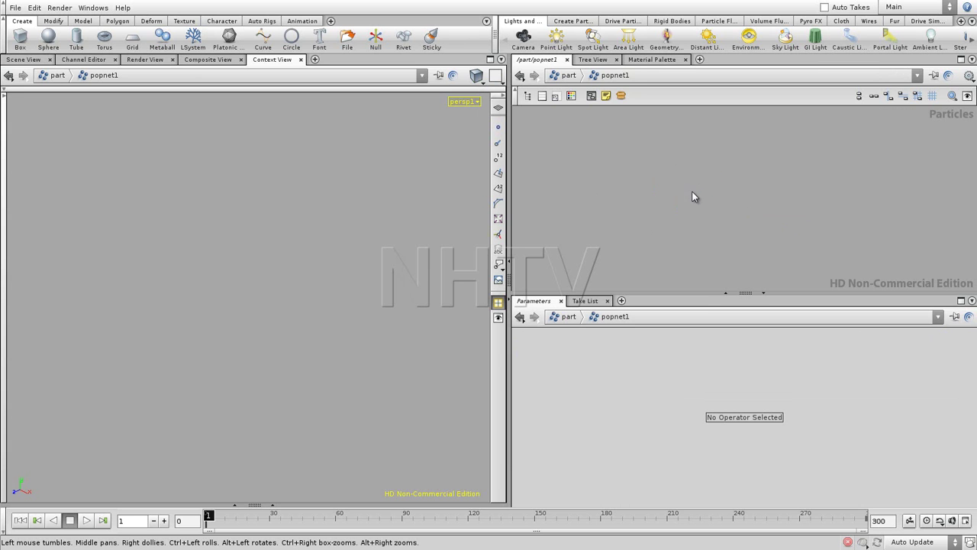
- Add a location1 Location particle source inside popnet1
key("Tab")
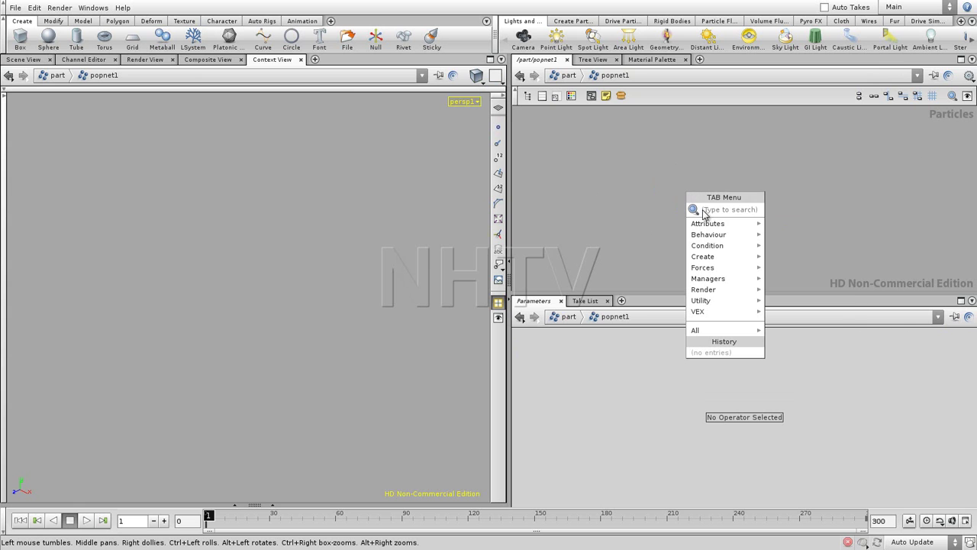
mouse_move(711, 227)
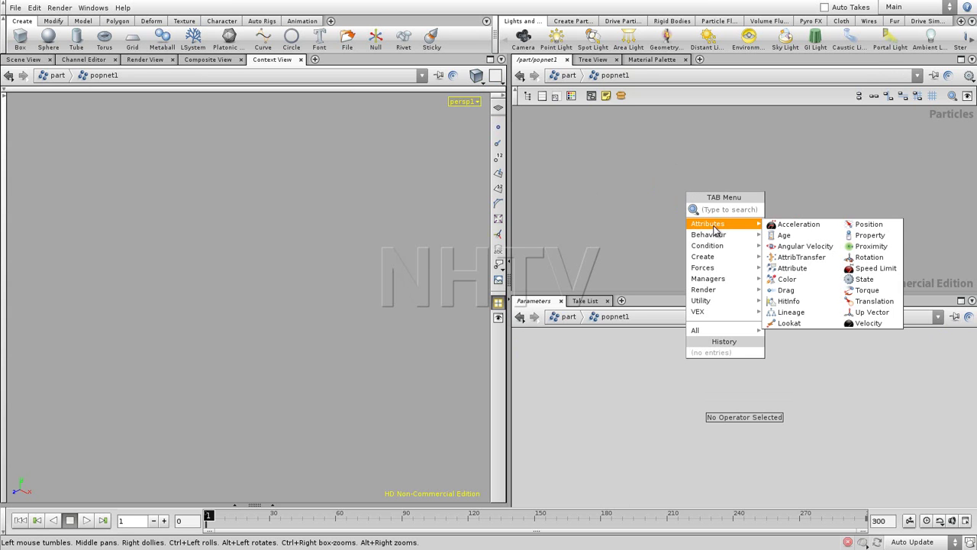
mouse_move(718, 291)
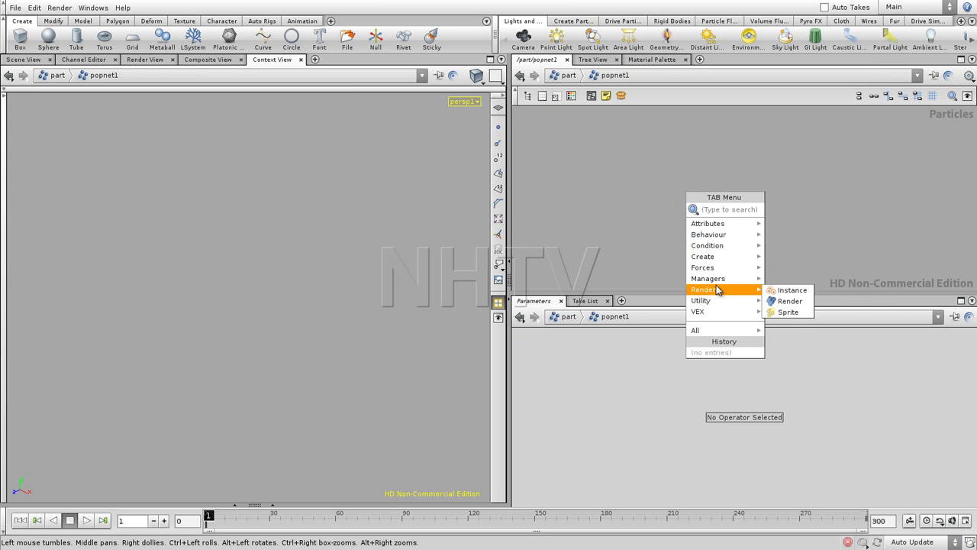
mouse_move(718, 256)
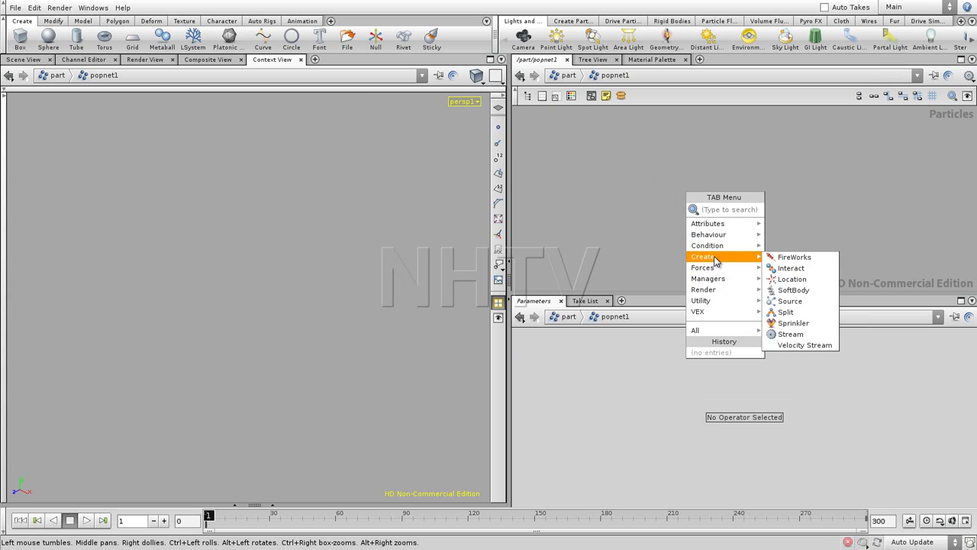
left_click(789, 279)
left_click(703, 218)
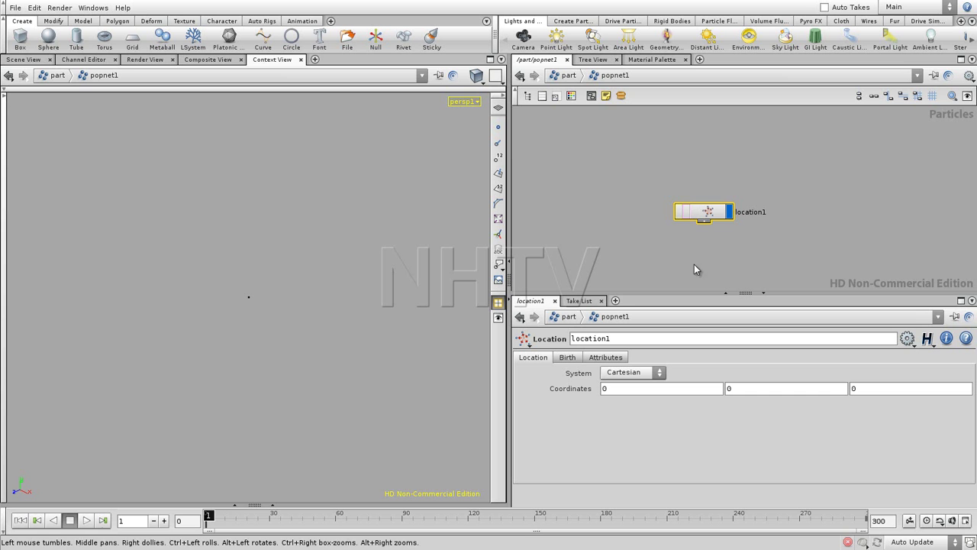
- Play and stop the simulation to watch particles spread, then return to /part
left_click(86, 520)
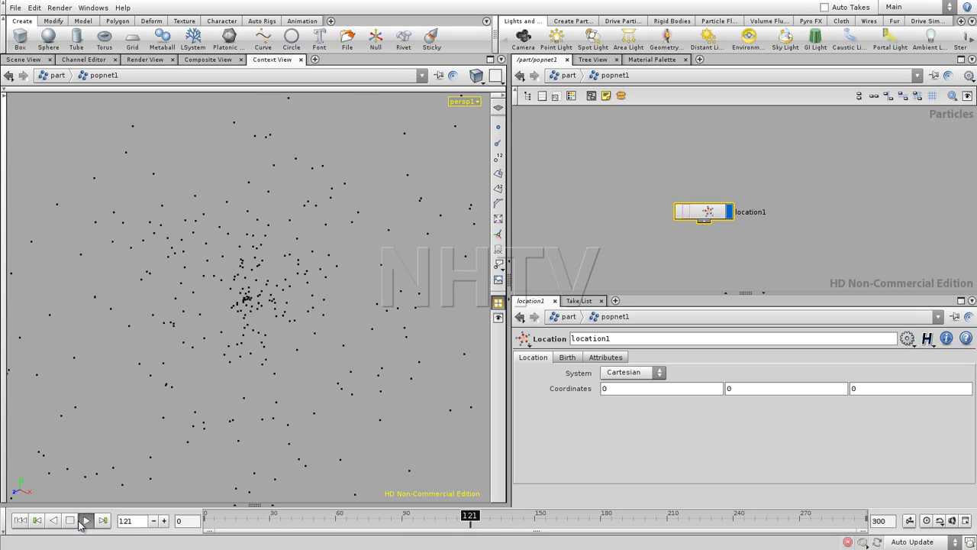
left_click(86, 520)
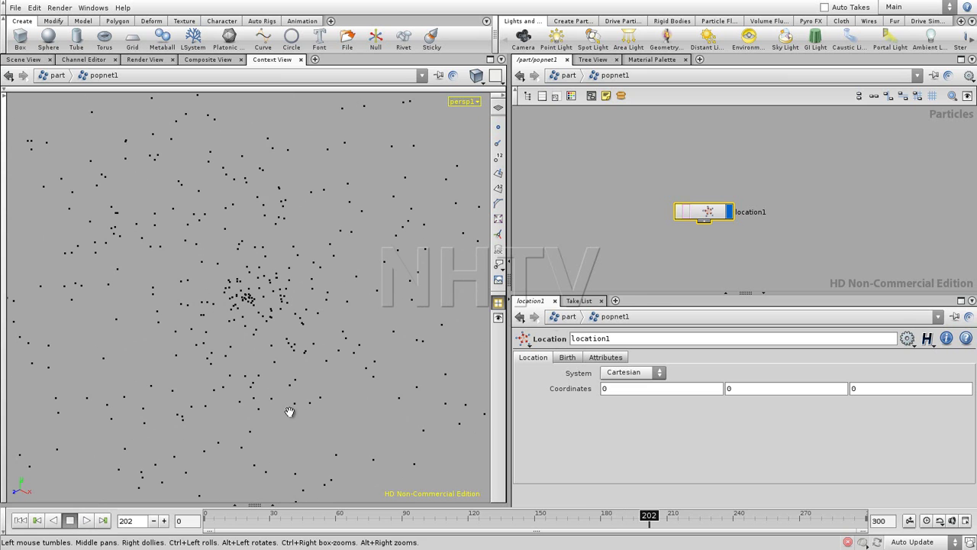
left_click(562, 78)
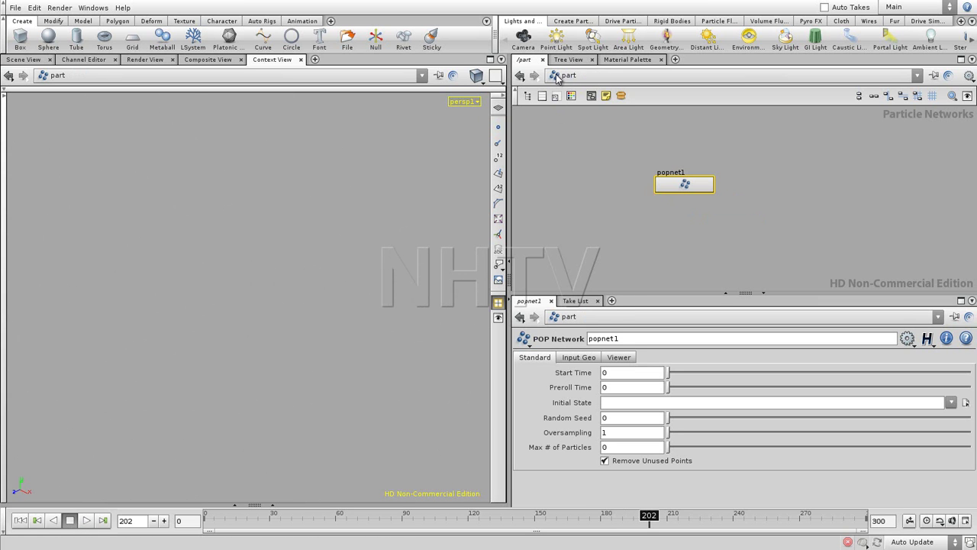
- Switch to the /shop Shaders context and browse its shader categories without adding any
left_click(557, 76)
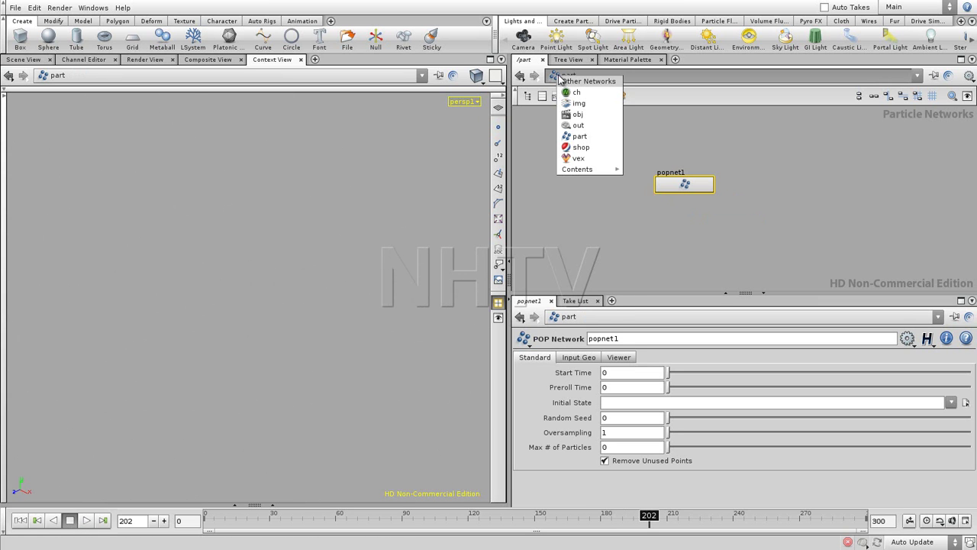
left_click(582, 147)
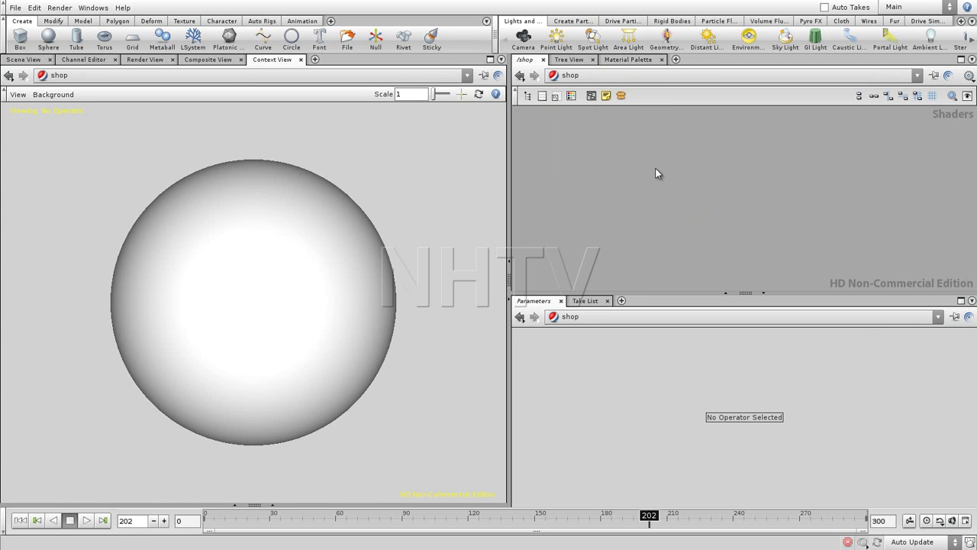
key("Tab")
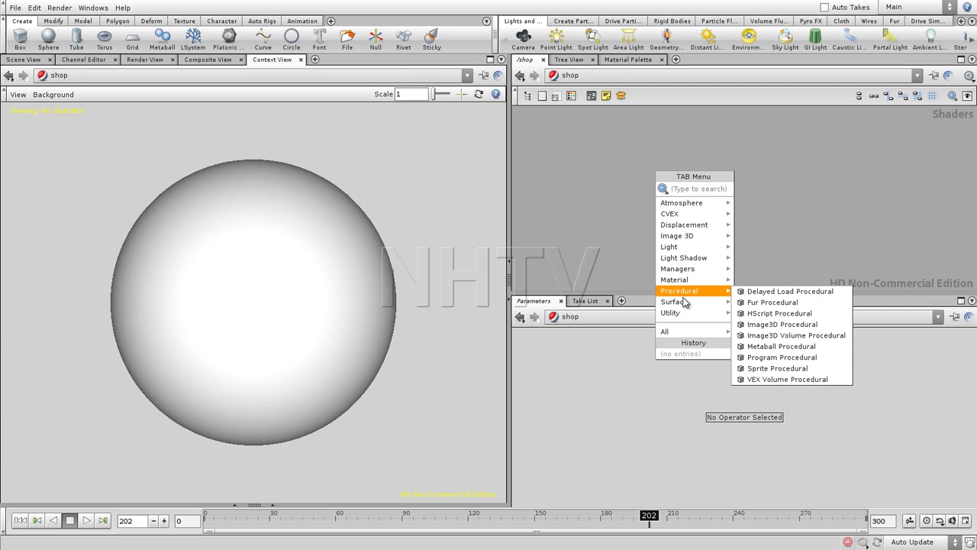
mouse_move(683, 306)
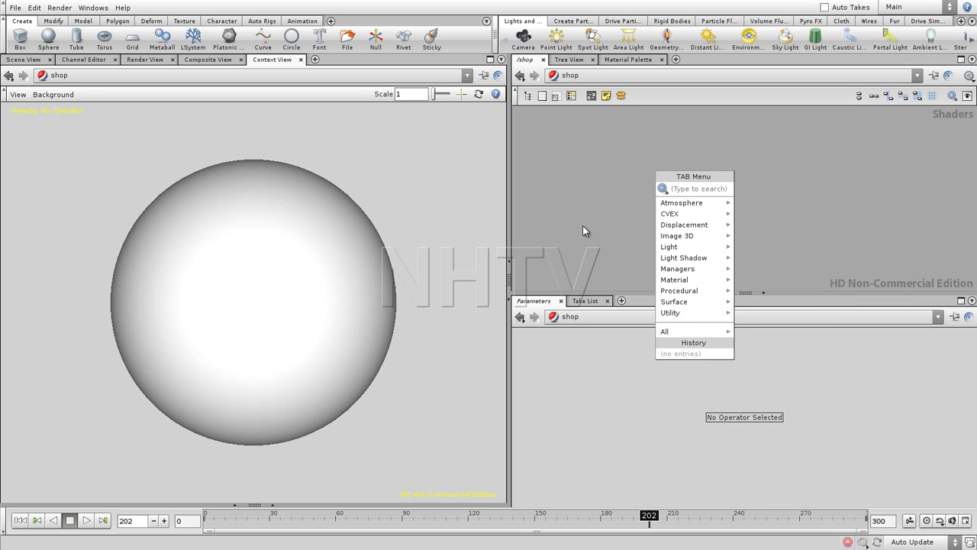
left_click(555, 76)
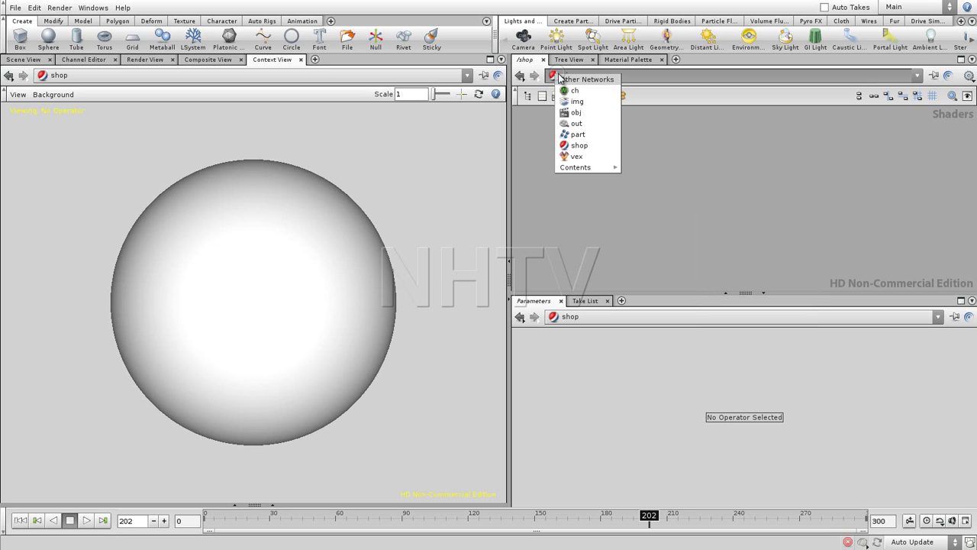
- Visit the empty /vex VEX Builder context, then head back through the network contexts list
left_click(577, 155)
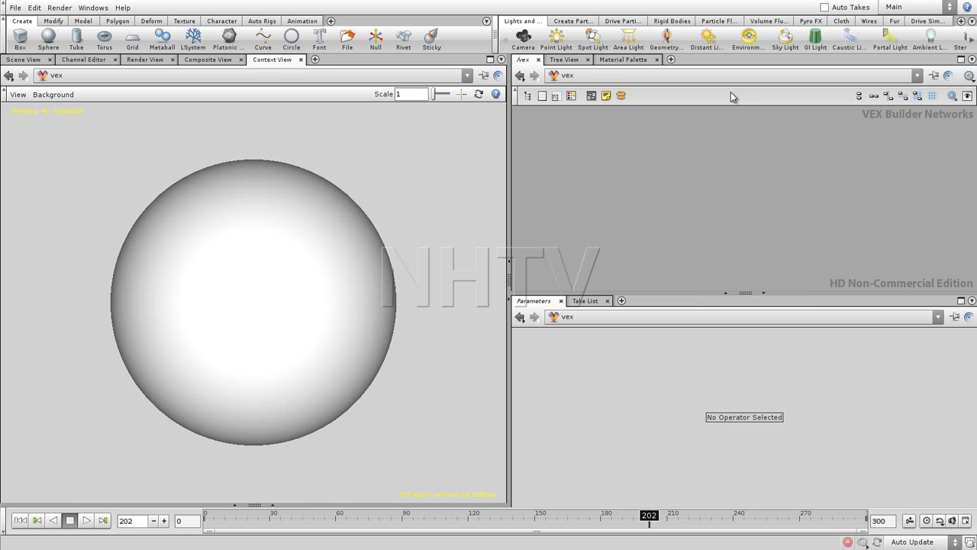
left_click(563, 76)
mouse_move(590, 171)
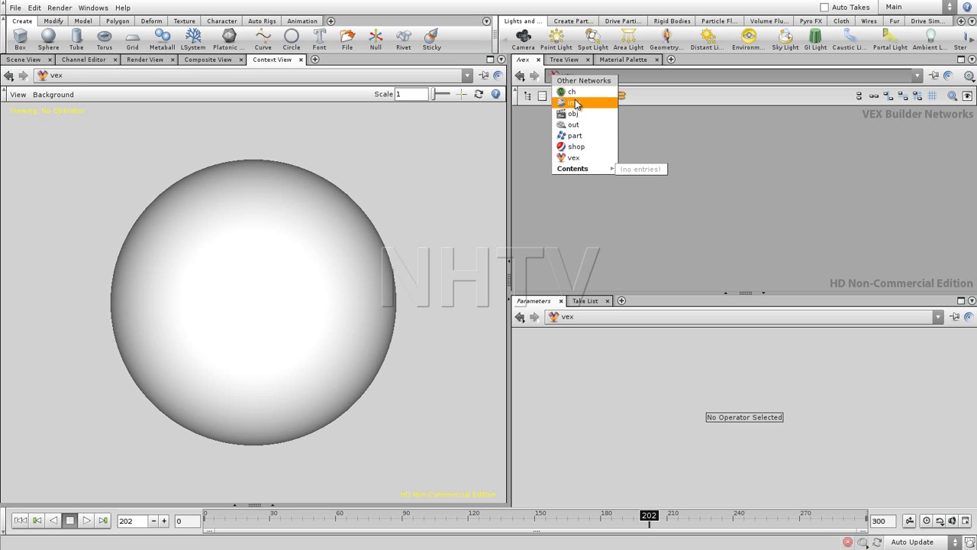
left_click(576, 220)
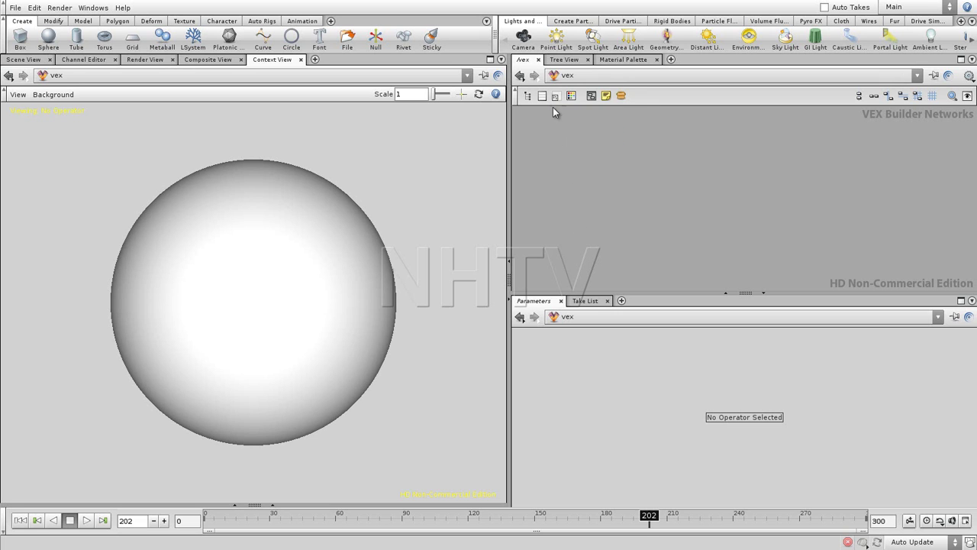
left_click(563, 75)
- Return to /obj, deselect box_object1 and frame all nodes in view
left_click(580, 118)
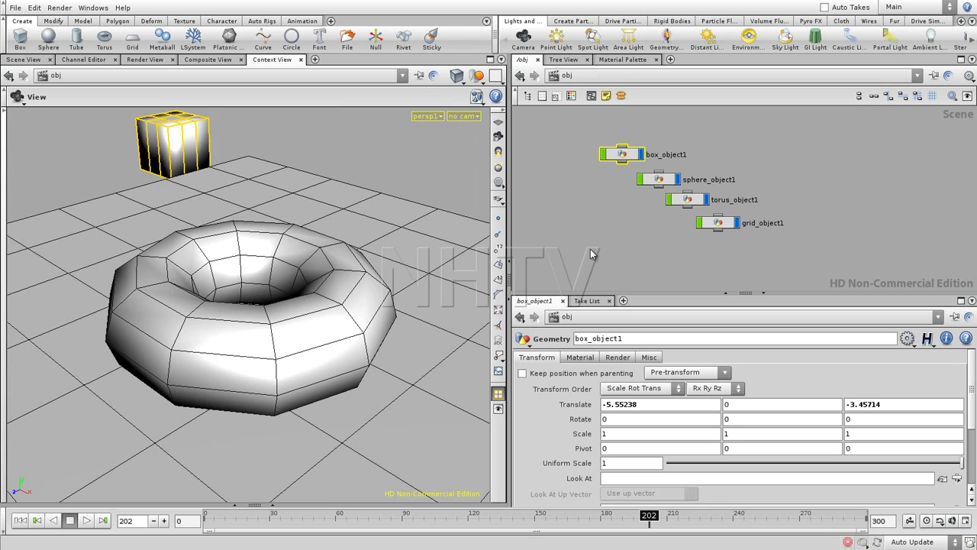
left_click(578, 250)
key("h")
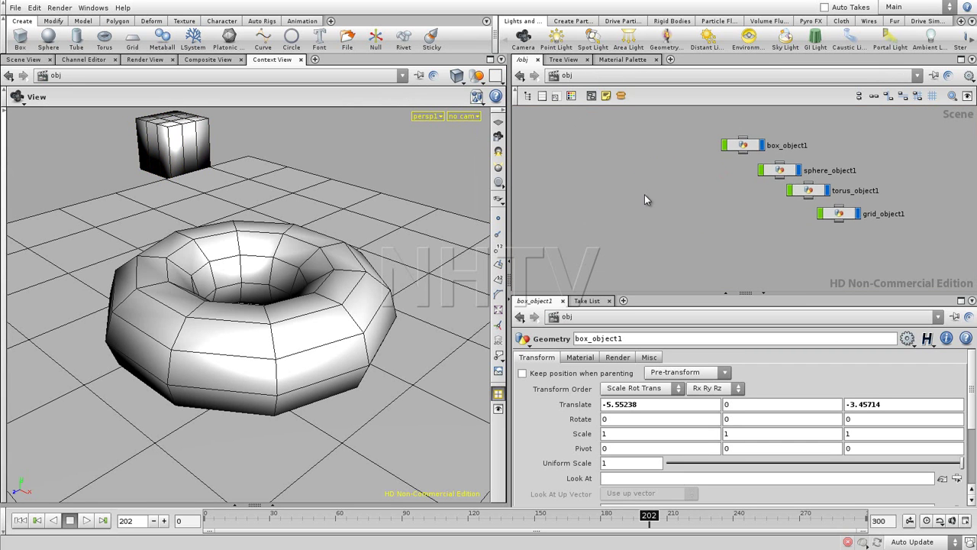
- Create a dopnet1 DOP Network node and position it up-left beside the objects
key("Tab")
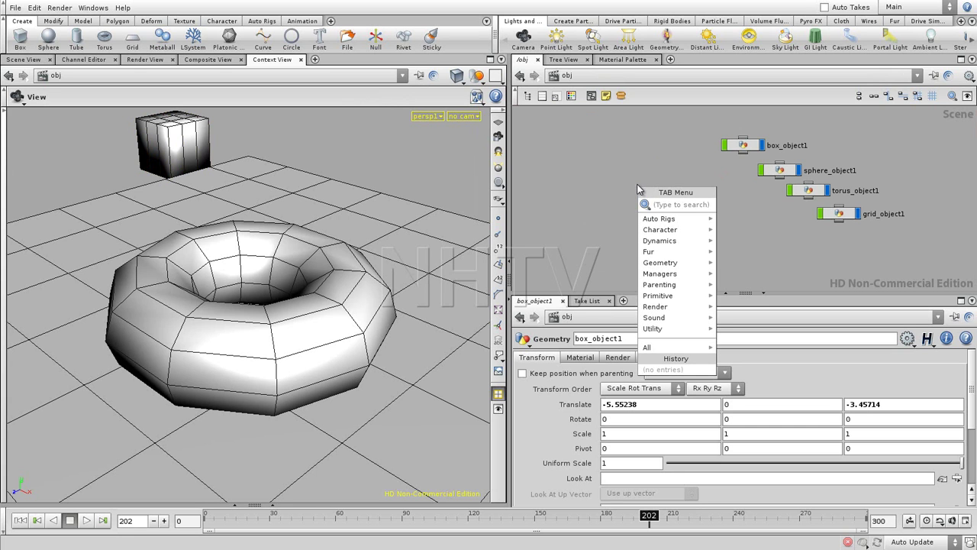
mouse_move(672, 274)
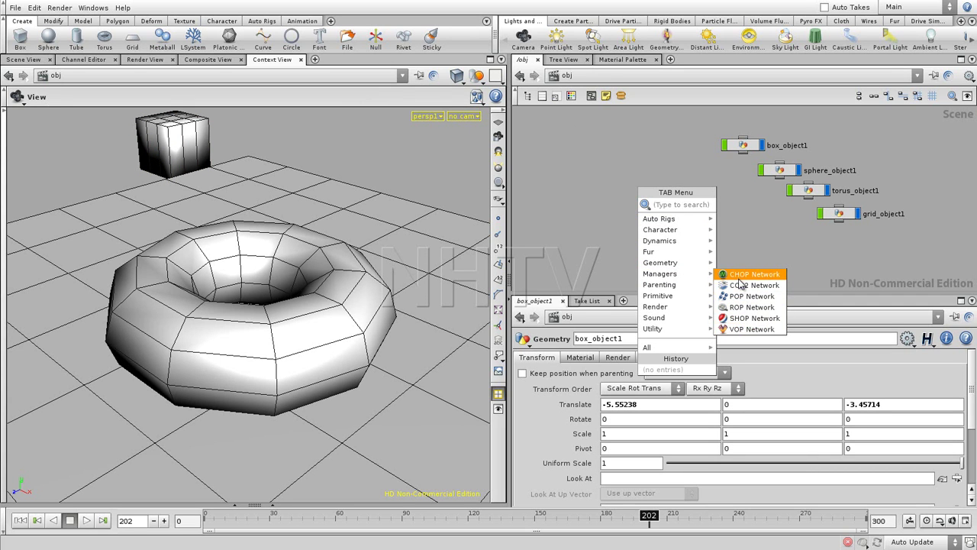
mouse_move(679, 242)
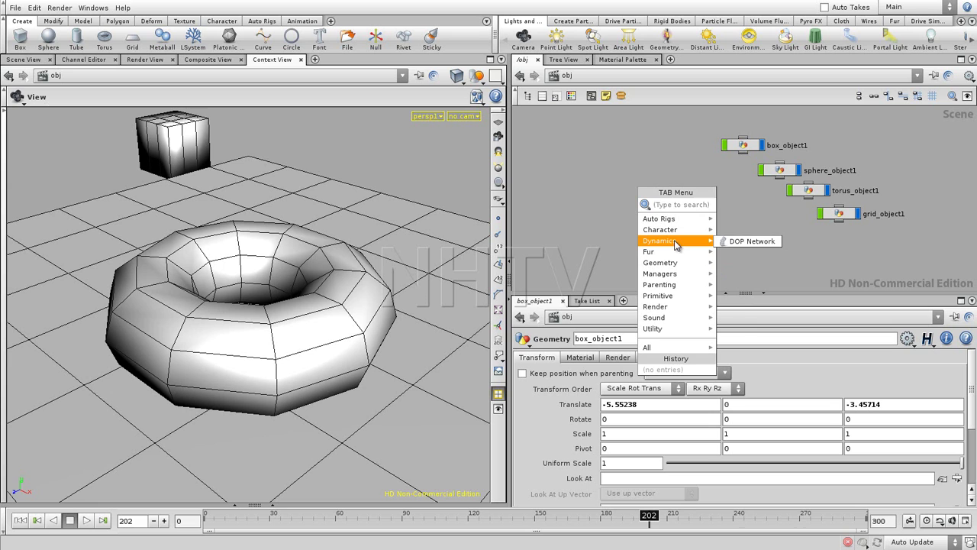
left_click(733, 243)
left_click(652, 204)
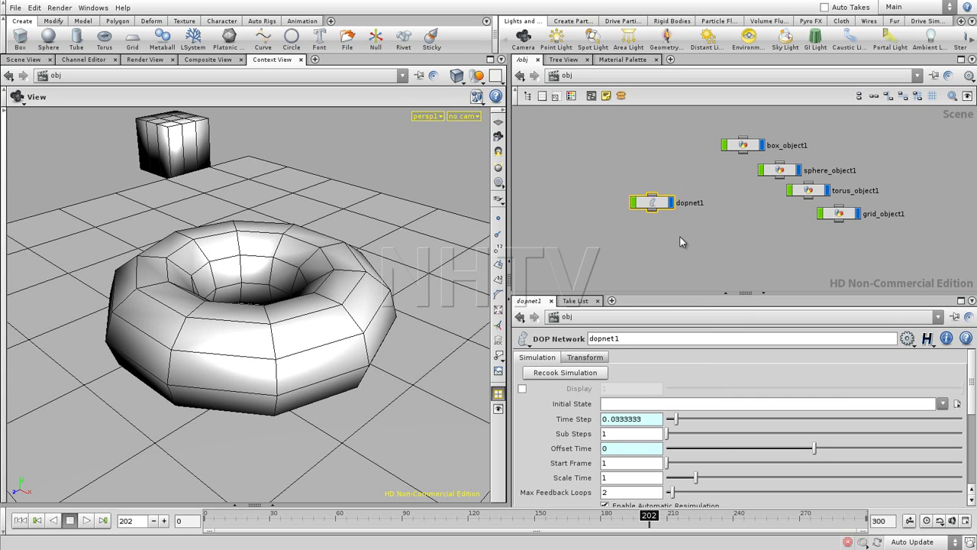
left_click_drag(662, 208, 651, 189)
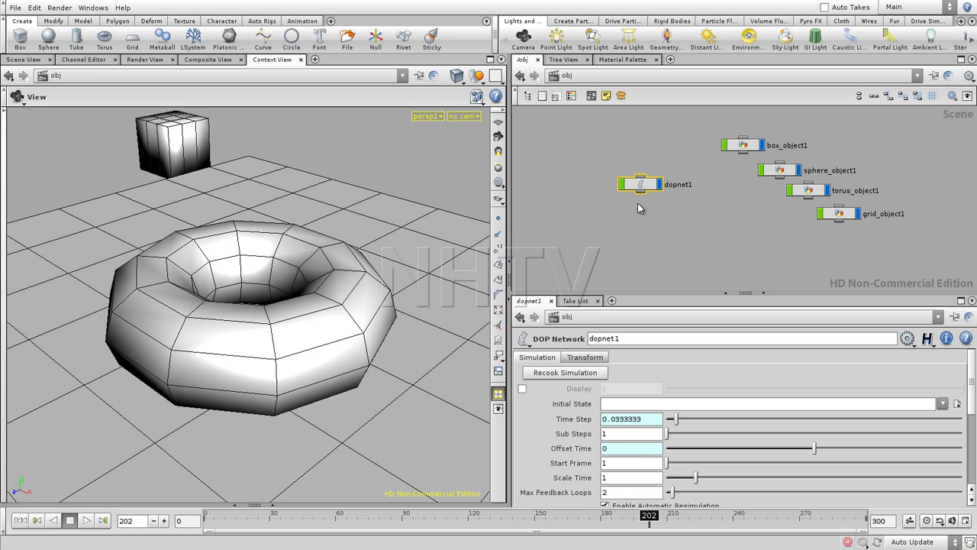